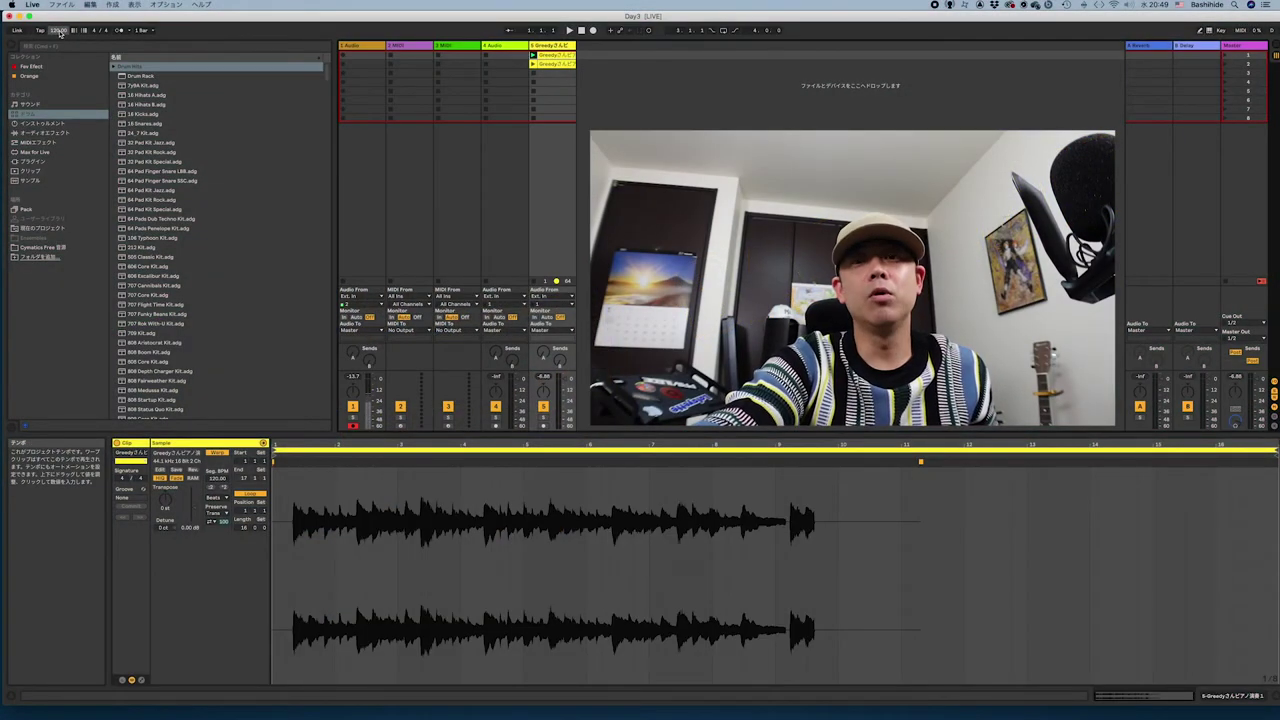
# Set the project tempo to 55 BPM and the first piano clip's segment BPM to 55
pyautogui.write('55')
pyautogui.press('Return')
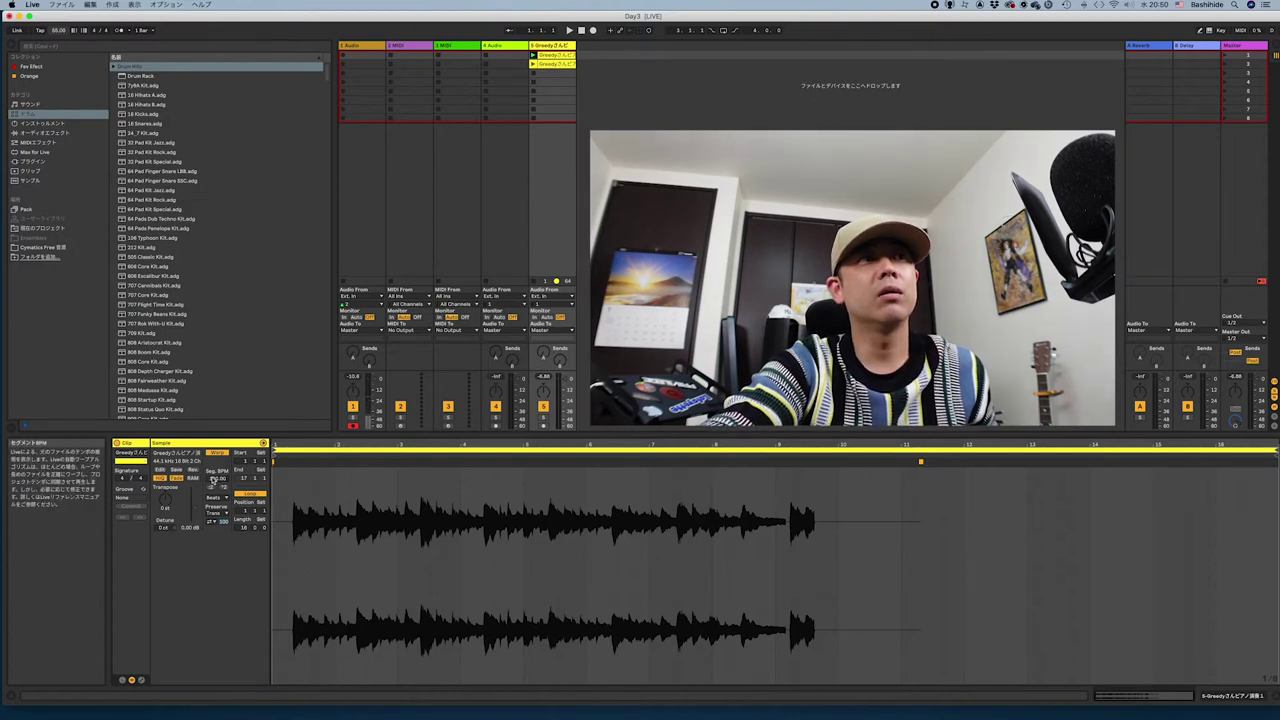
pyautogui.moveTo(213, 480)
pyautogui.mouseDown()
pyautogui.moveTo(213, 462)
pyautogui.moveTo(217, 520)
pyautogui.moveTo(215, 471)
pyautogui.moveTo(215, 484)
pyautogui.mouseUp()
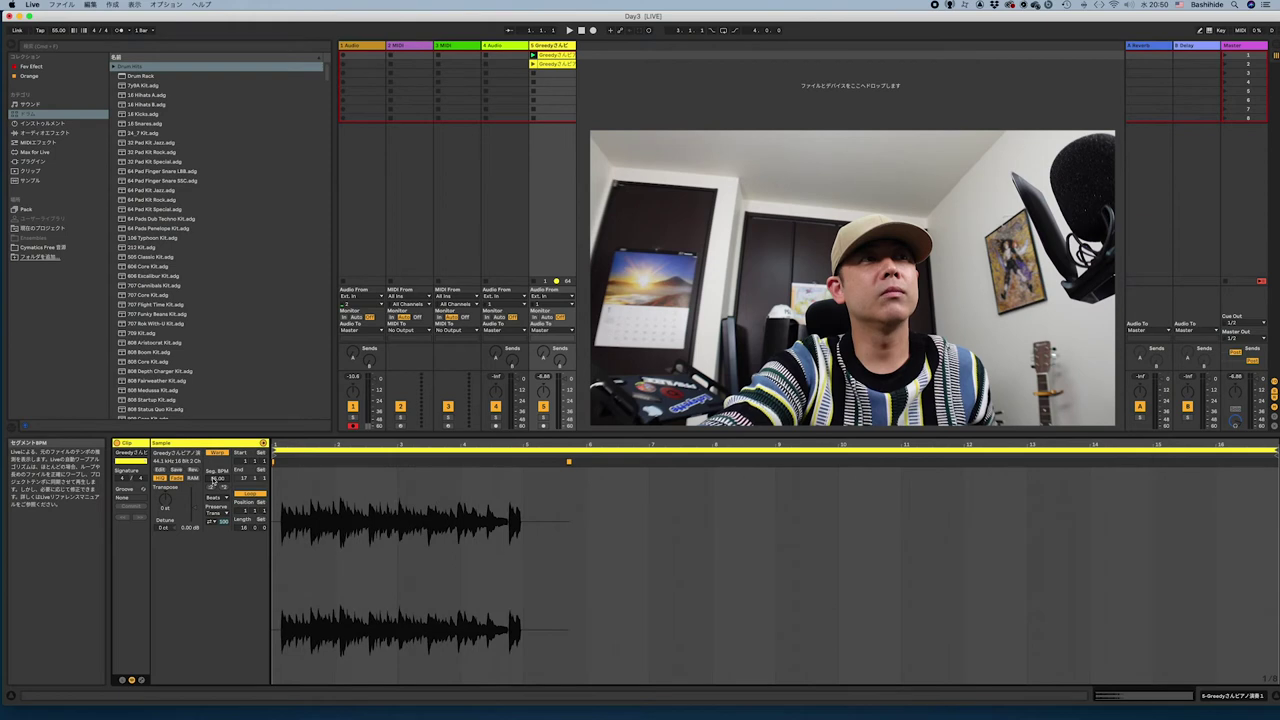
# Set the second piano clip's segment BPM to 55 and extend its loop end slightly past bar 5
pyautogui.click(548, 65)
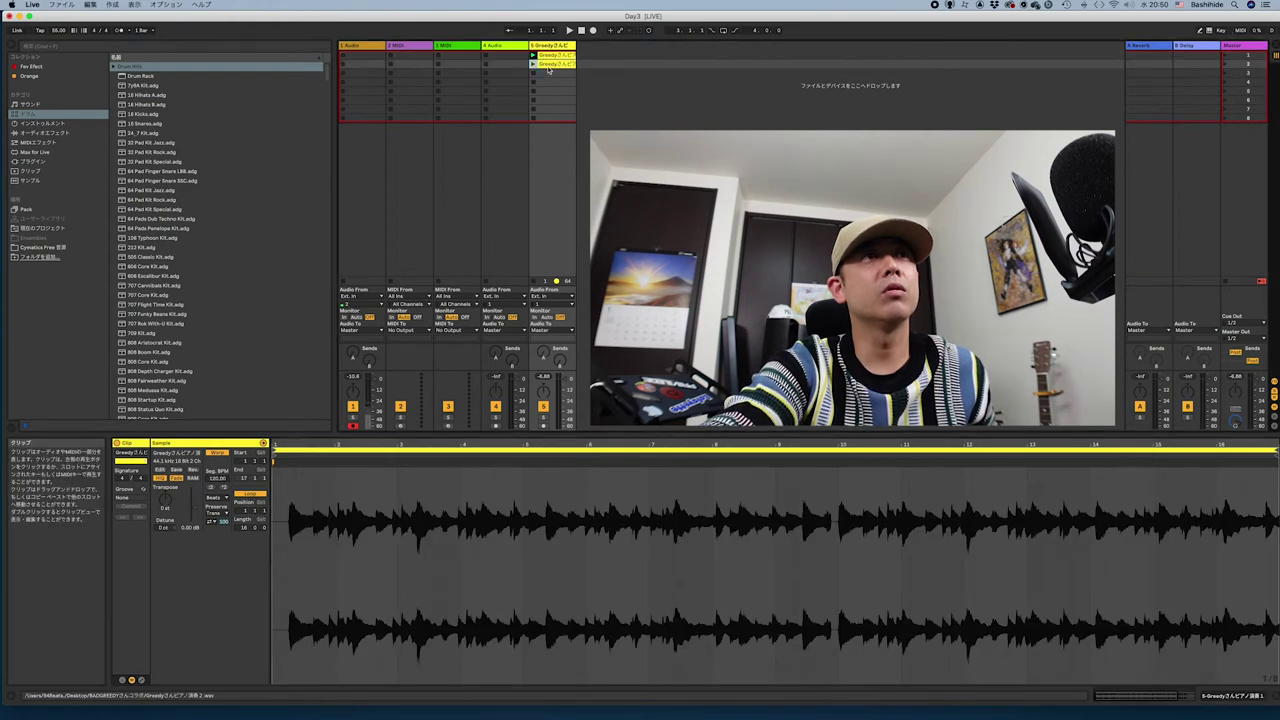
pyautogui.click(217, 482)
pyautogui.moveTo(217, 482); pyautogui.dragTo(218, 484)
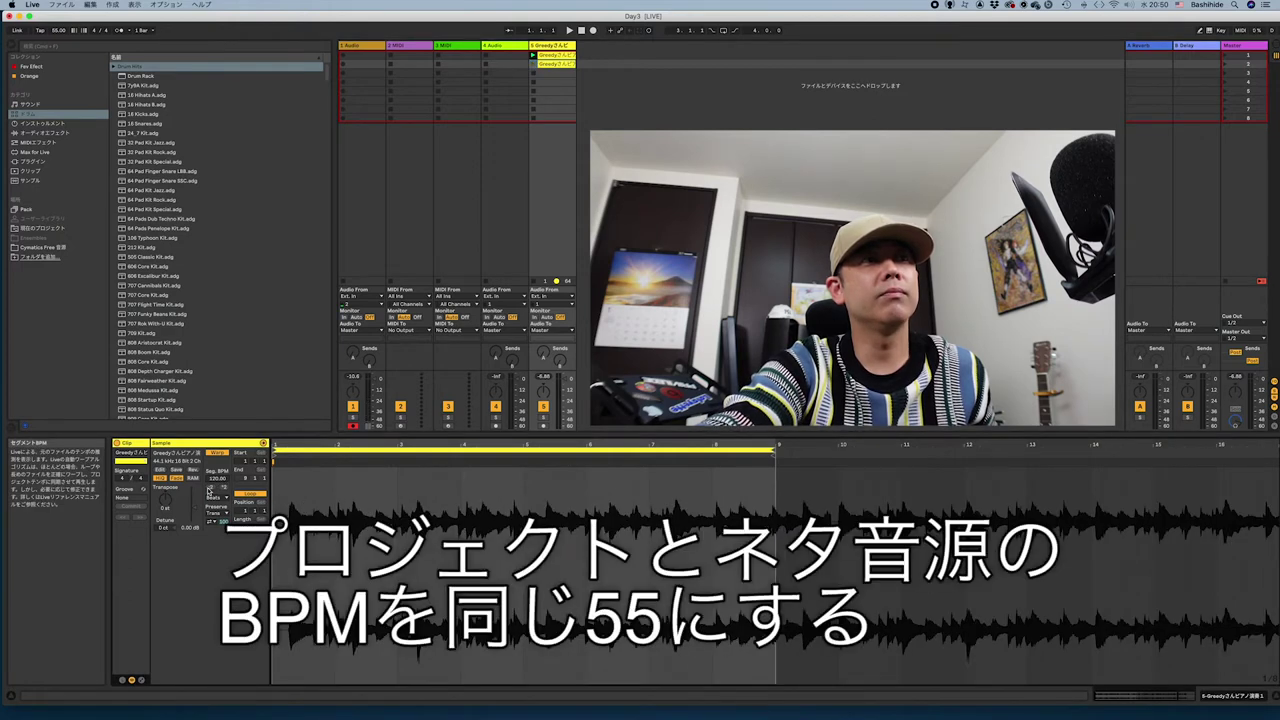
pyautogui.moveTo(216, 478); pyautogui.dragTo(217, 482)
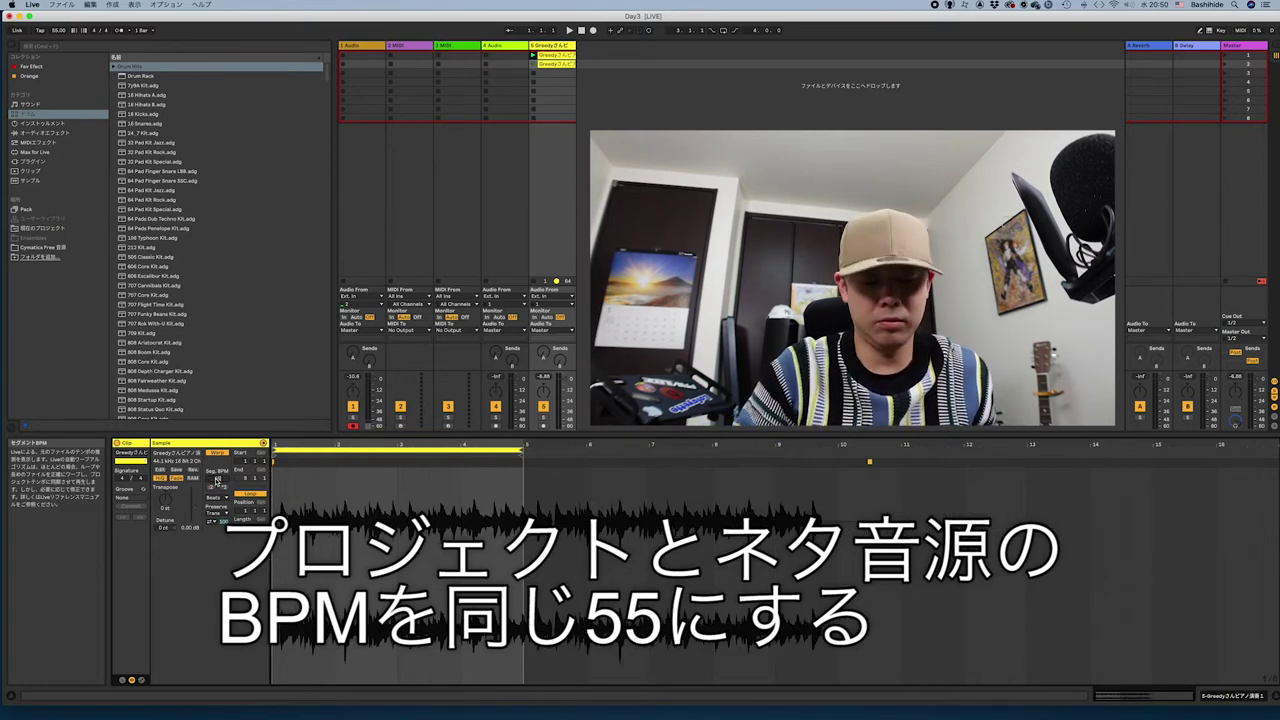
pyautogui.moveTo(216, 481); pyautogui.dragTo(217, 484)
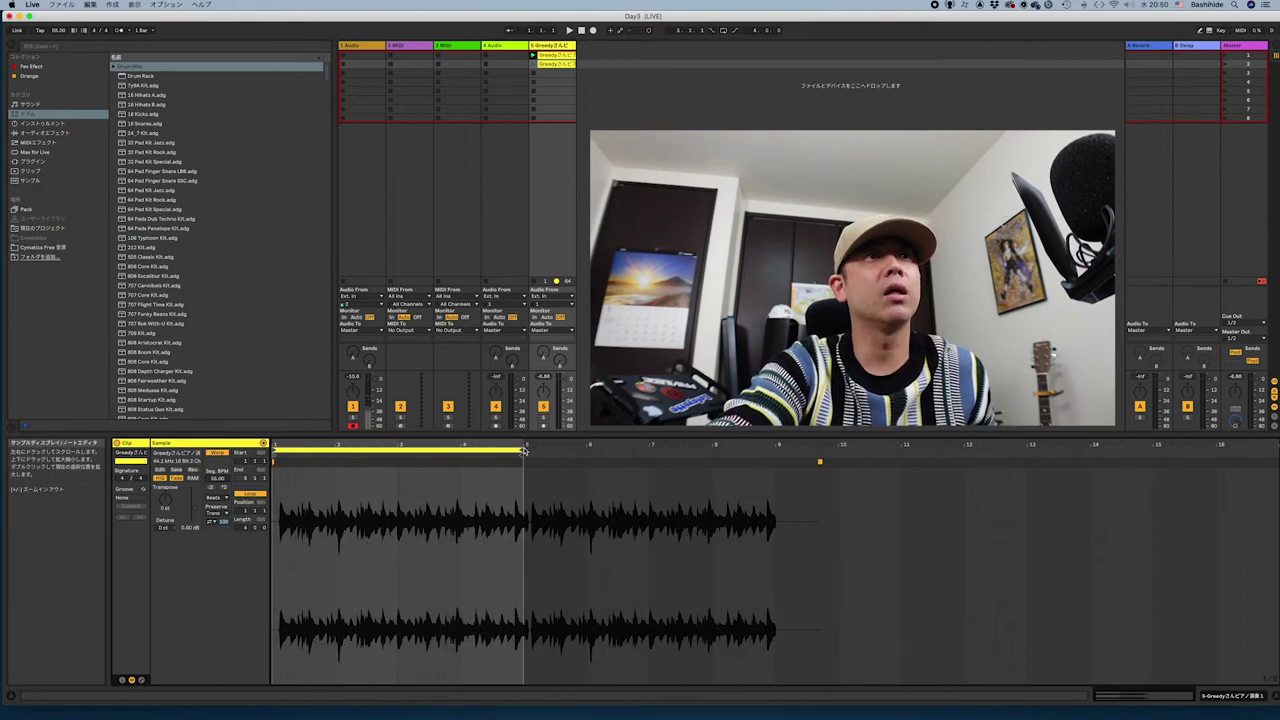
pyautogui.moveTo(522, 450); pyautogui.dragTo(530, 450)
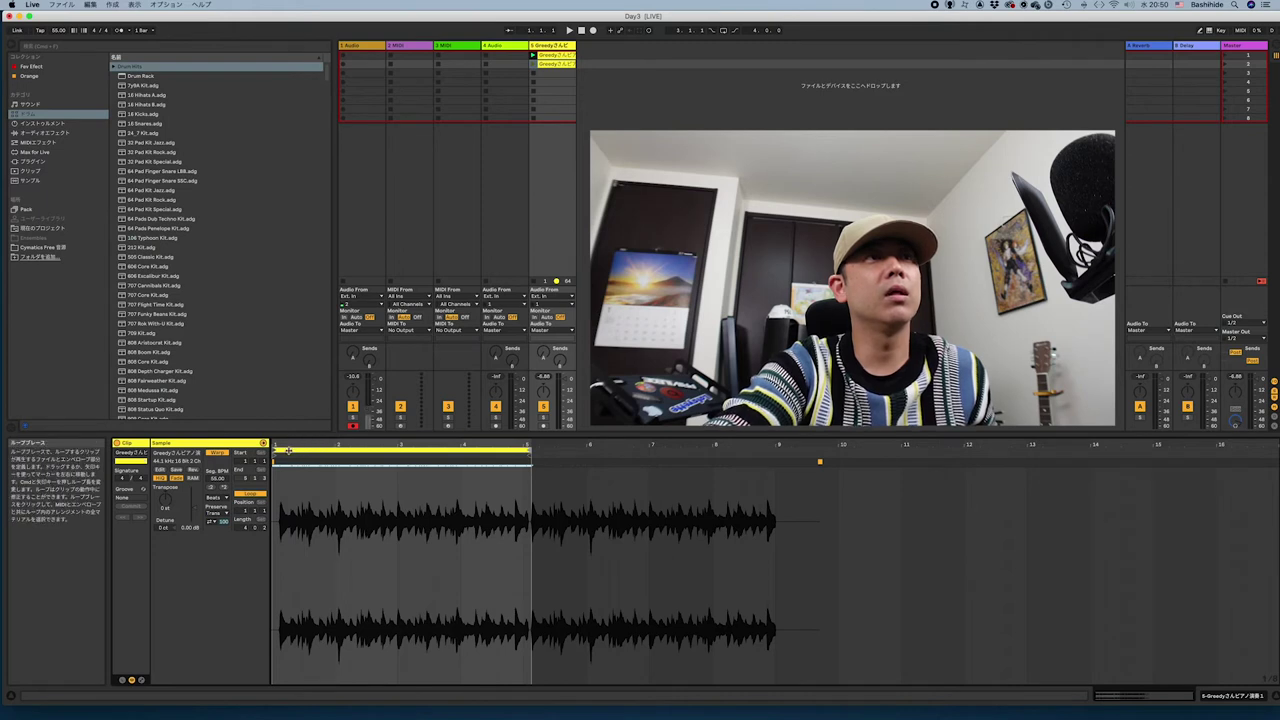
# Play scene 1 to compare the first piano clip at 55 and at 120 segment BPM
pyautogui.click(1223, 57)
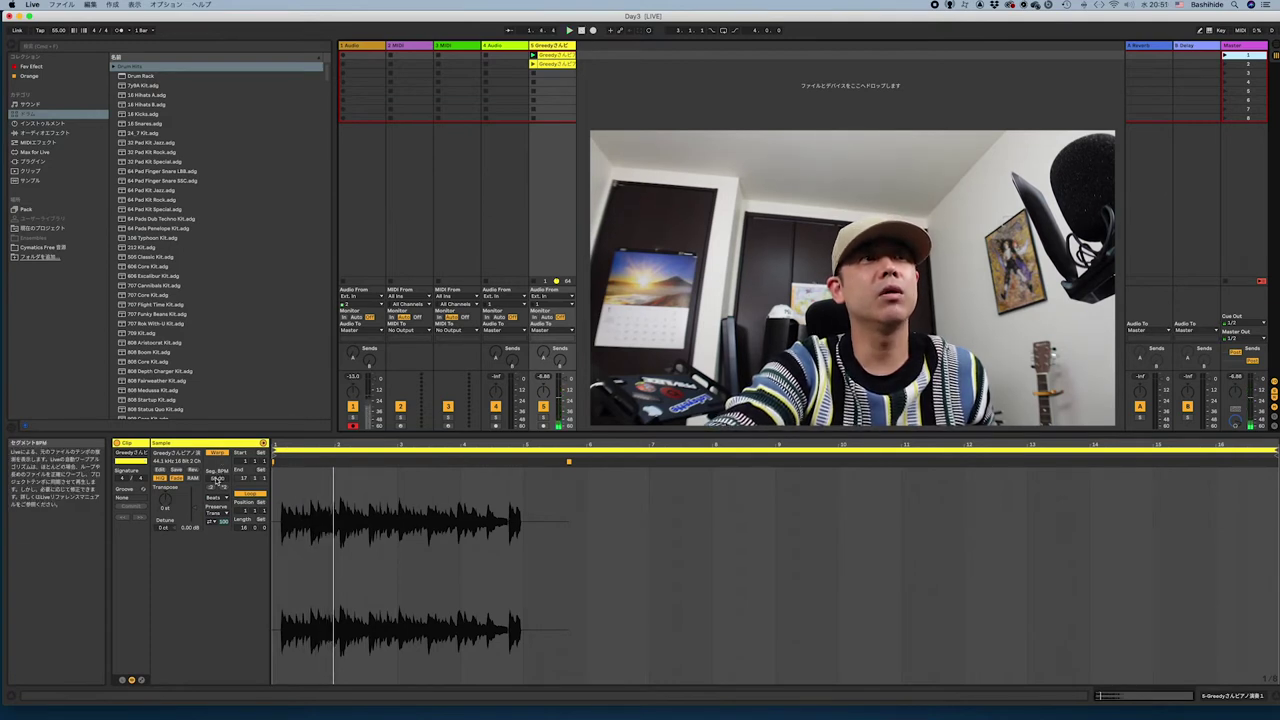
pyautogui.moveTo(216, 481); pyautogui.dragTo(216, 438)
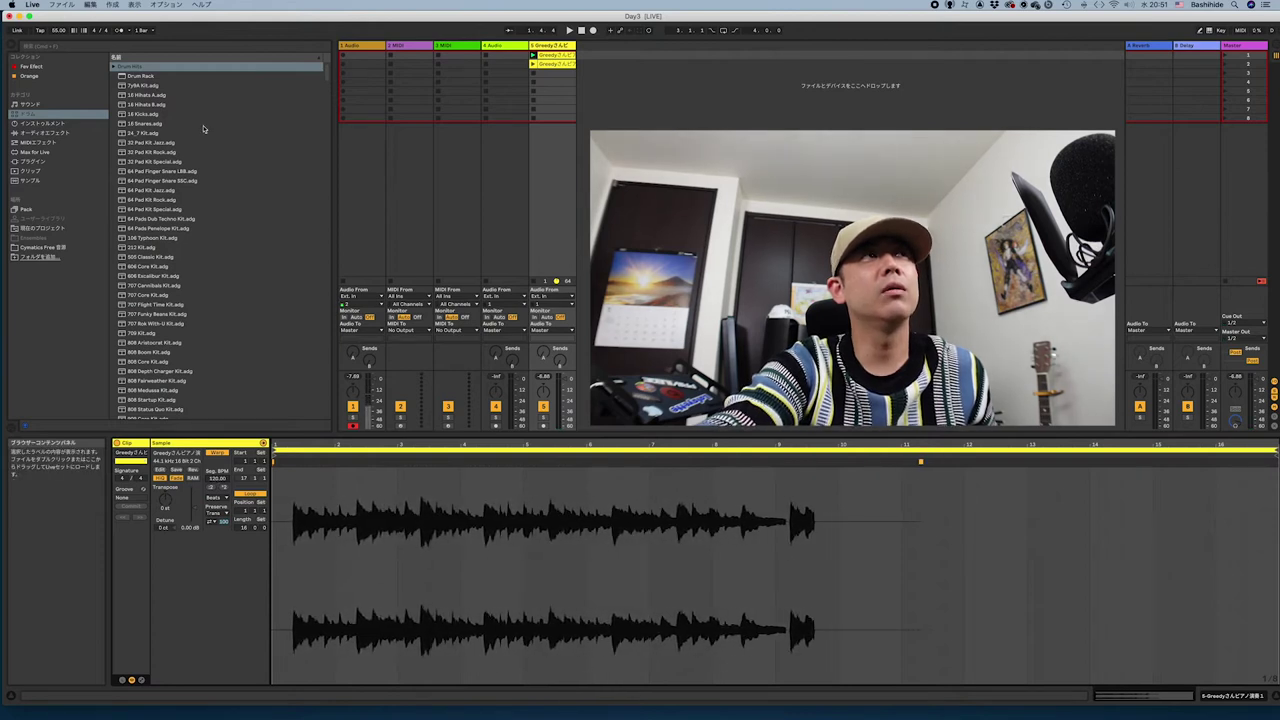
pyautogui.click(1226, 57)
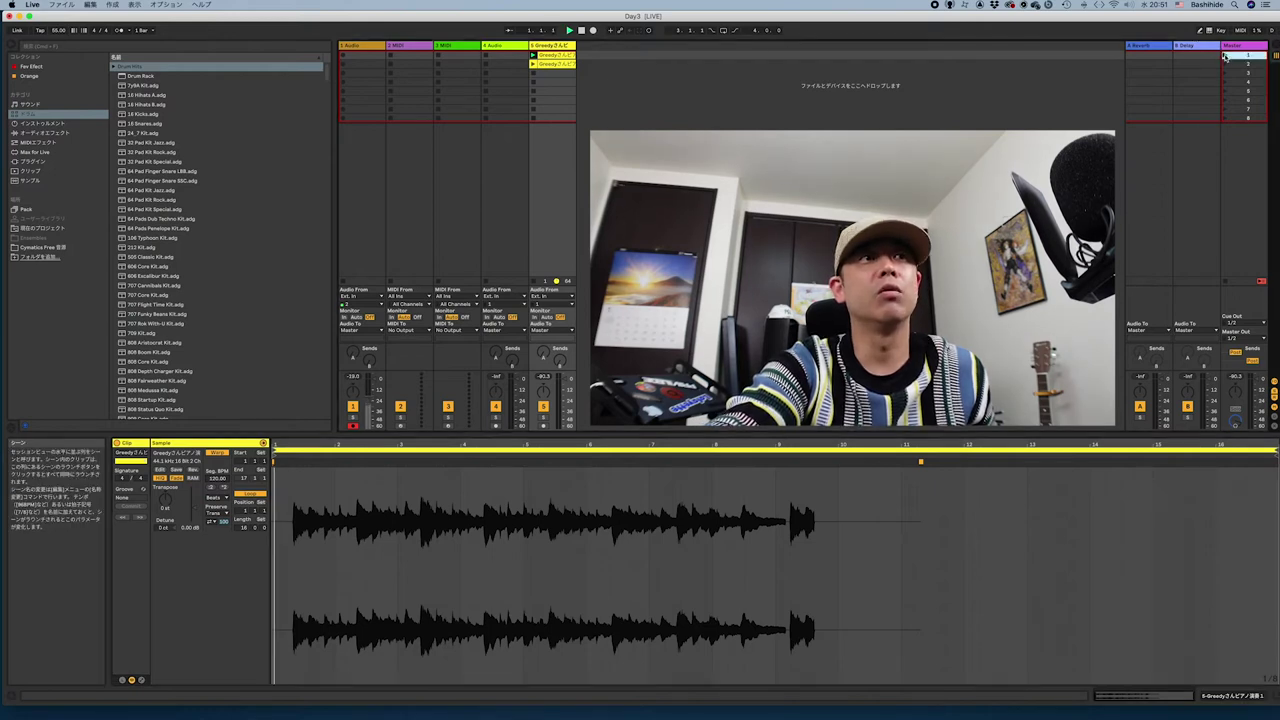
pyautogui.click(581, 31)
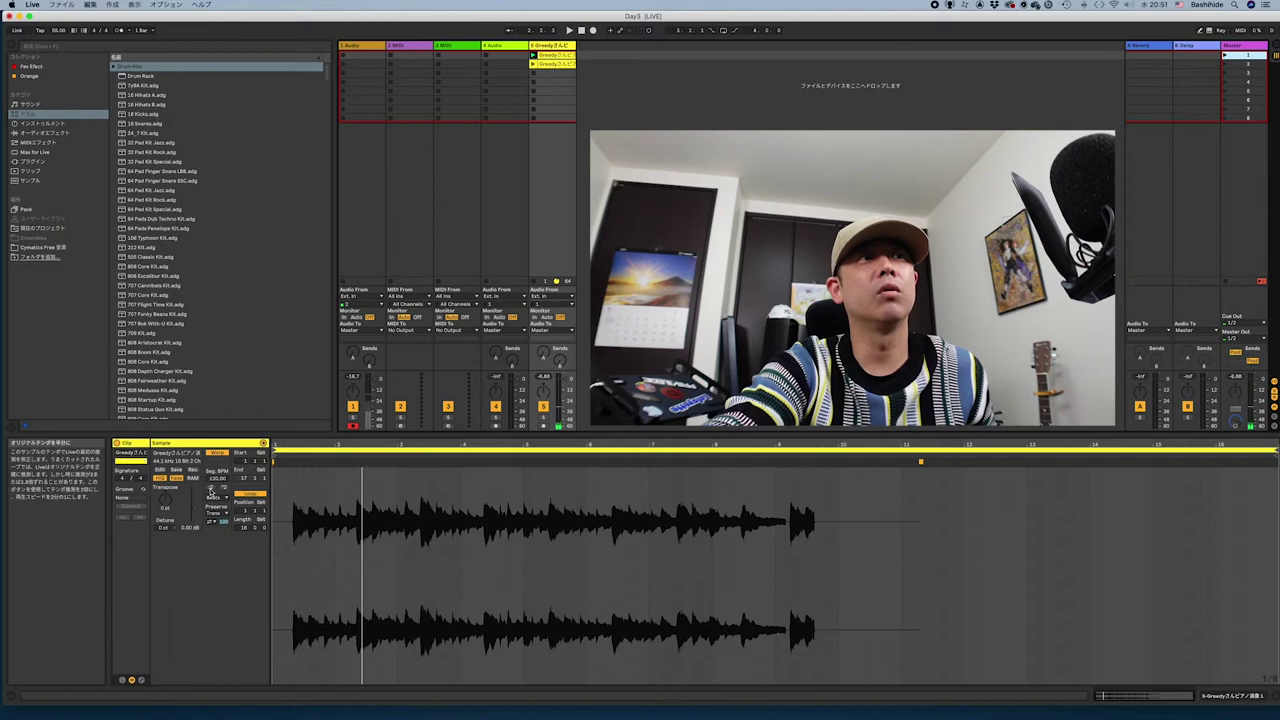
# Set the first piano clip's segment BPM to 55 and play the clip back briefly
pyautogui.click(210, 488)
pyautogui.moveTo(213, 480); pyautogui.dragTo(213, 473)
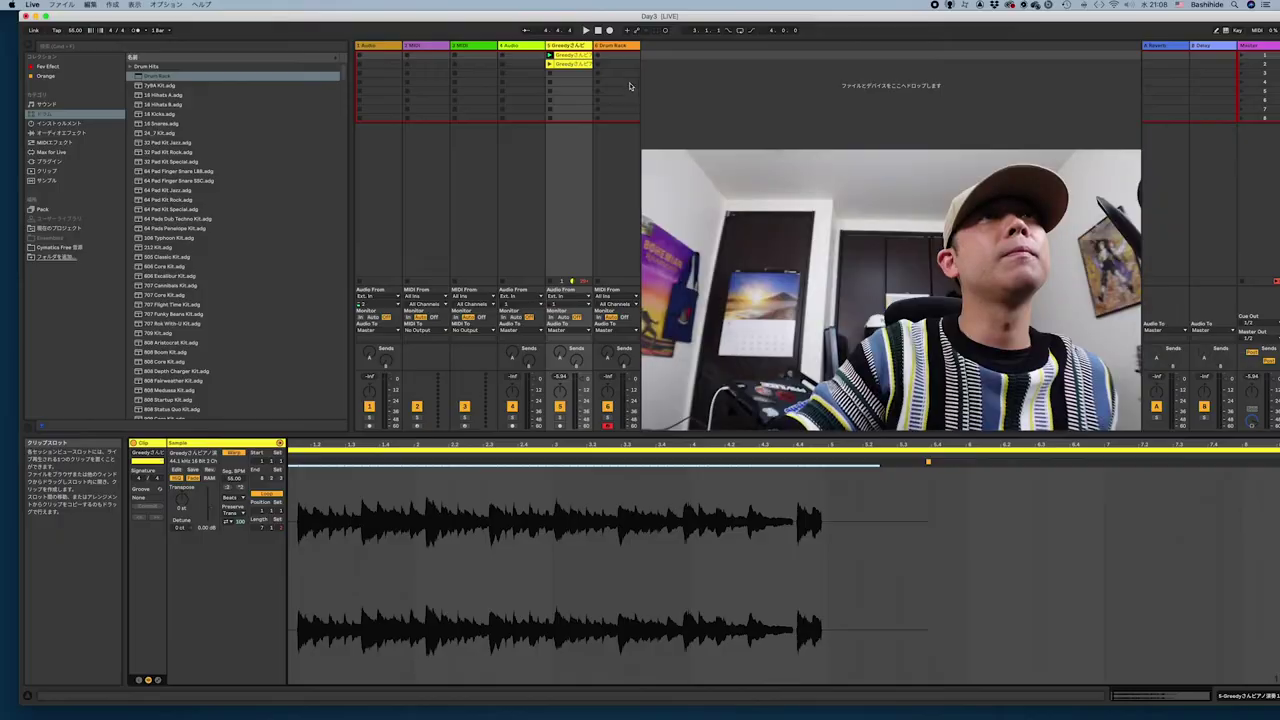
pyautogui.press('space')
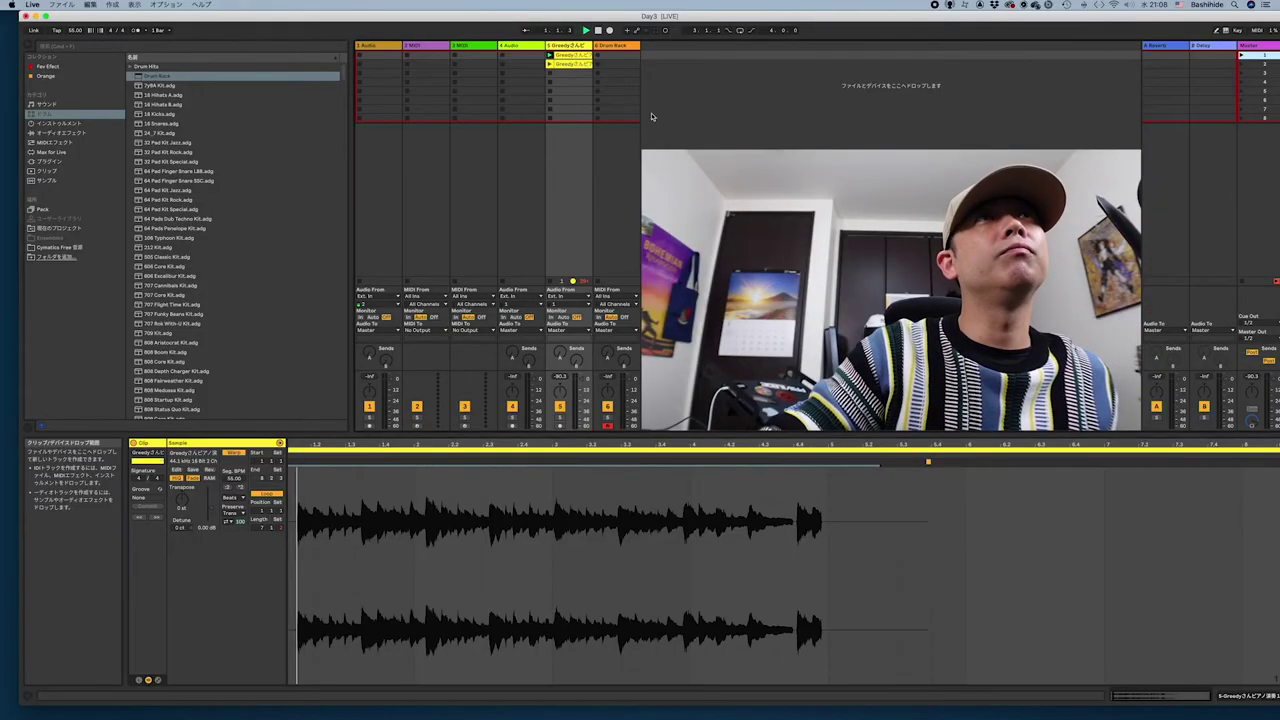
pyautogui.click(597, 30)
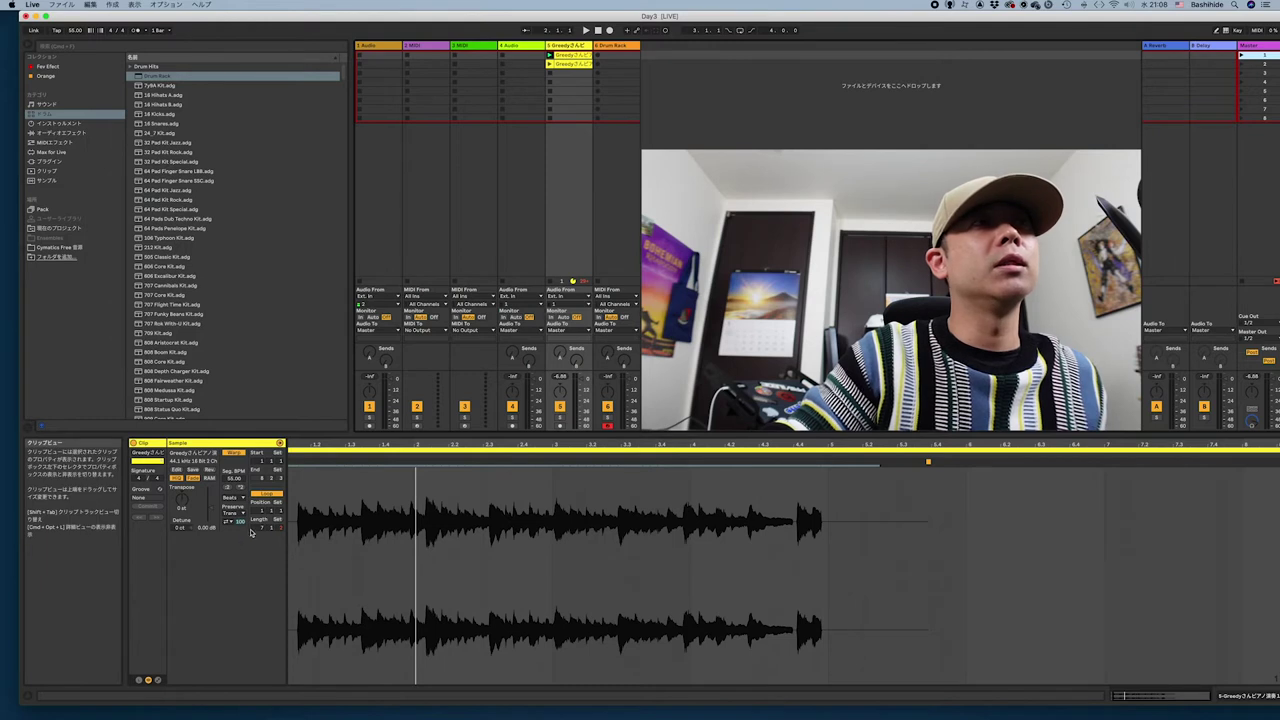
# Shorten the first piano clip's loop length to 3 bars, then extend its end to the phrase's fade-out near 4.4
pyautogui.moveTo(263, 527)
pyautogui.mouseDown()
pyautogui.moveTo(263, 565)
pyautogui.moveTo(256, 545)
pyautogui.mouseUp()
pyautogui.press('+')
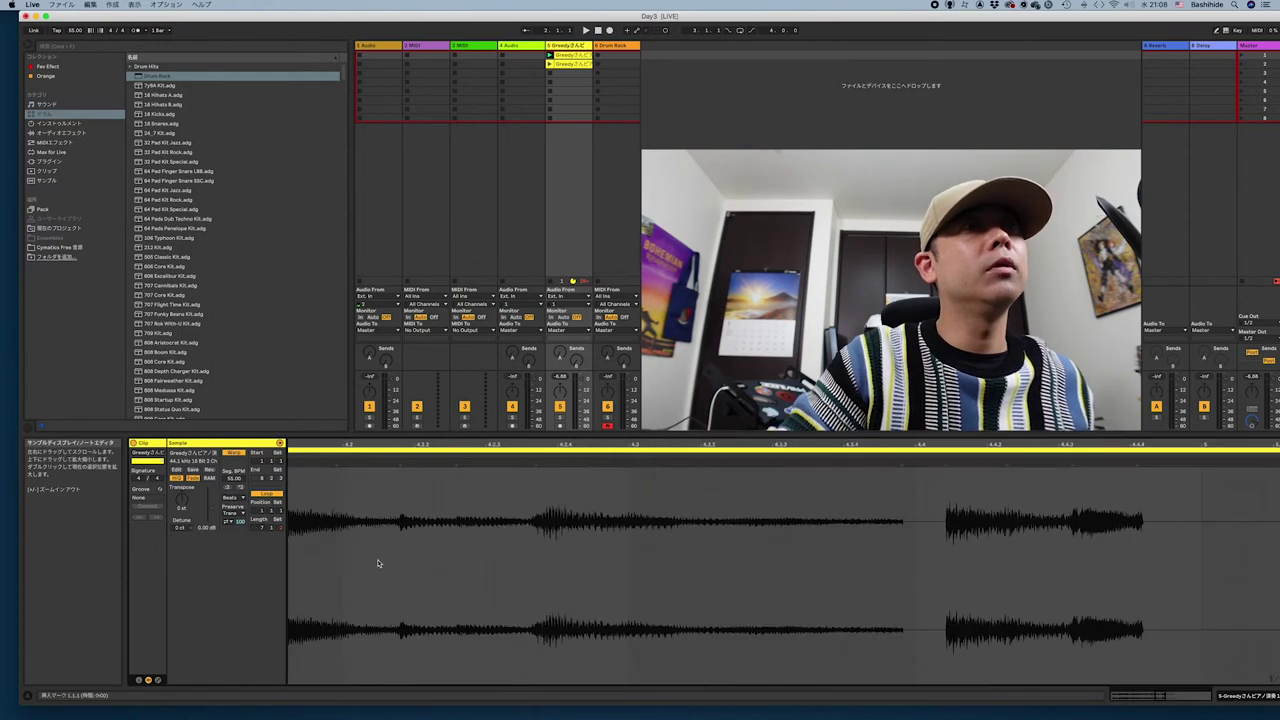
pyautogui.press('-')
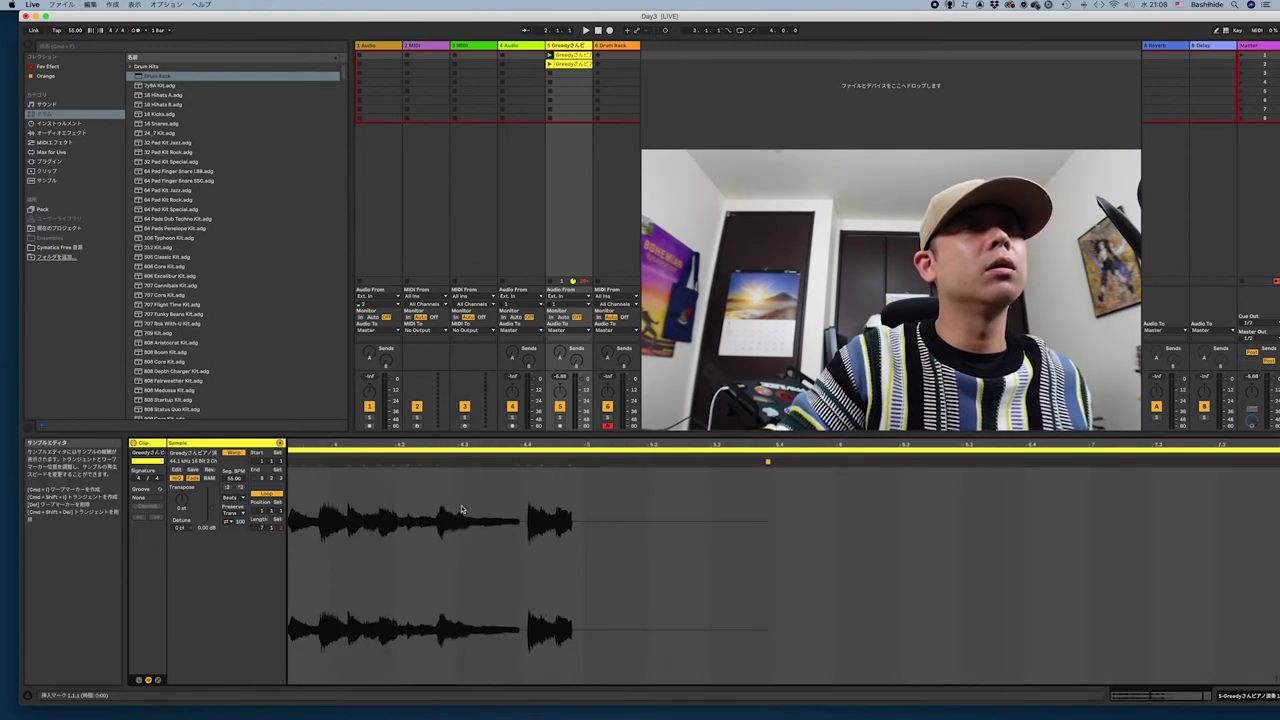
pyautogui.moveTo(255, 529)
pyautogui.mouseDown()
pyautogui.moveTo(255, 509)
pyautogui.moveTo(255, 529)
pyautogui.mouseUp()
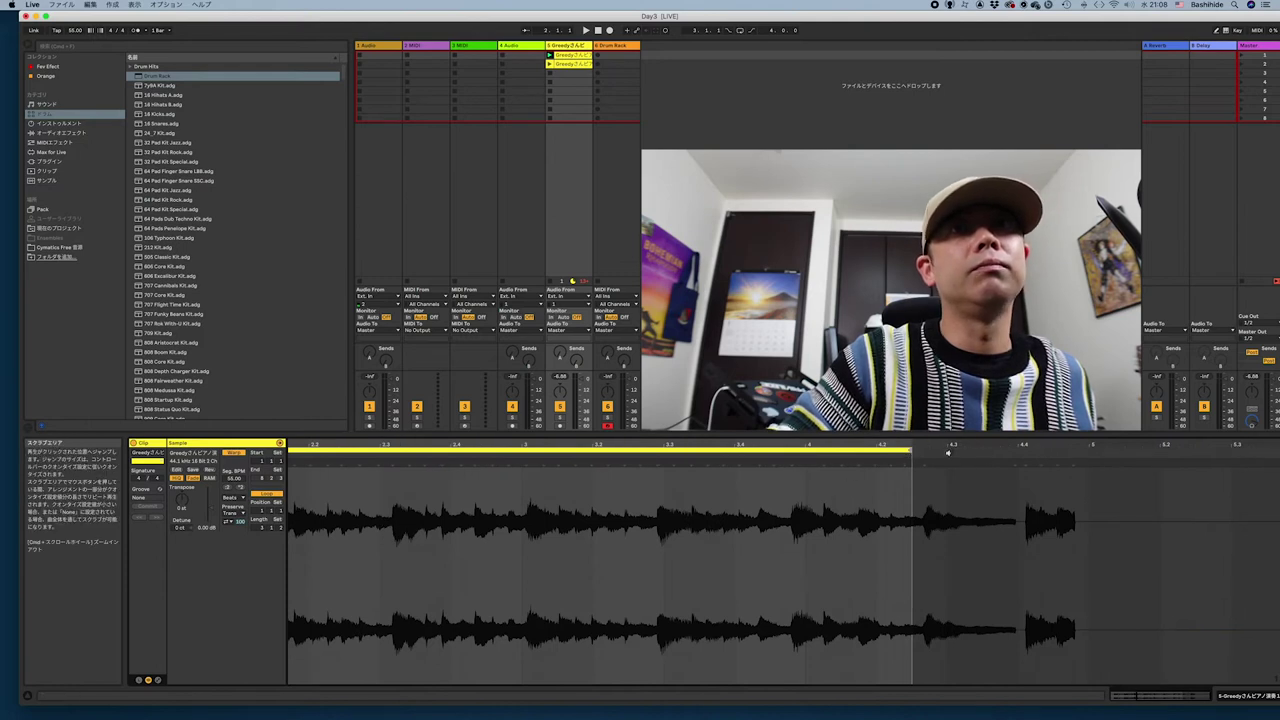
pyautogui.moveTo(910, 456)
pyautogui.mouseDown()
pyautogui.moveTo(1041, 458)
pyautogui.moveTo(1017, 458)
pyautogui.mouseUp()
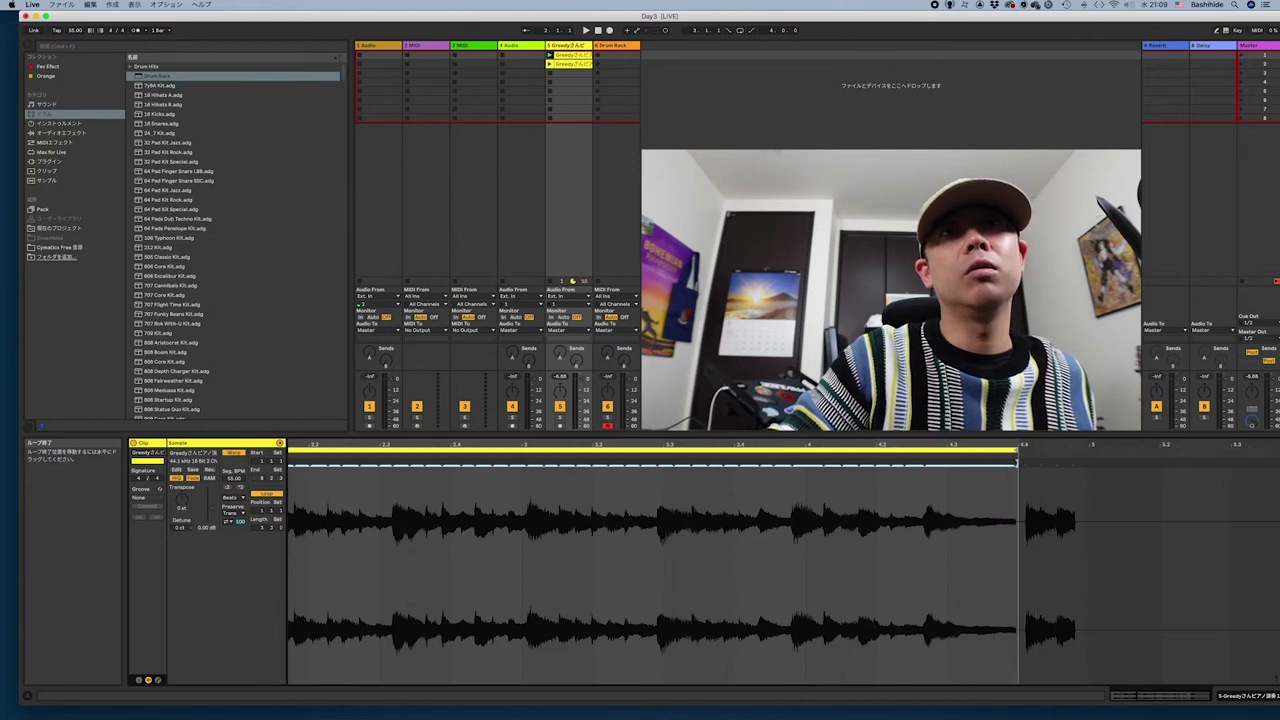
# Fine-tune the loop end inside the silent gap before the extra chord and crop the sample to the loop
pyautogui.scroll(6, 1038, 520)
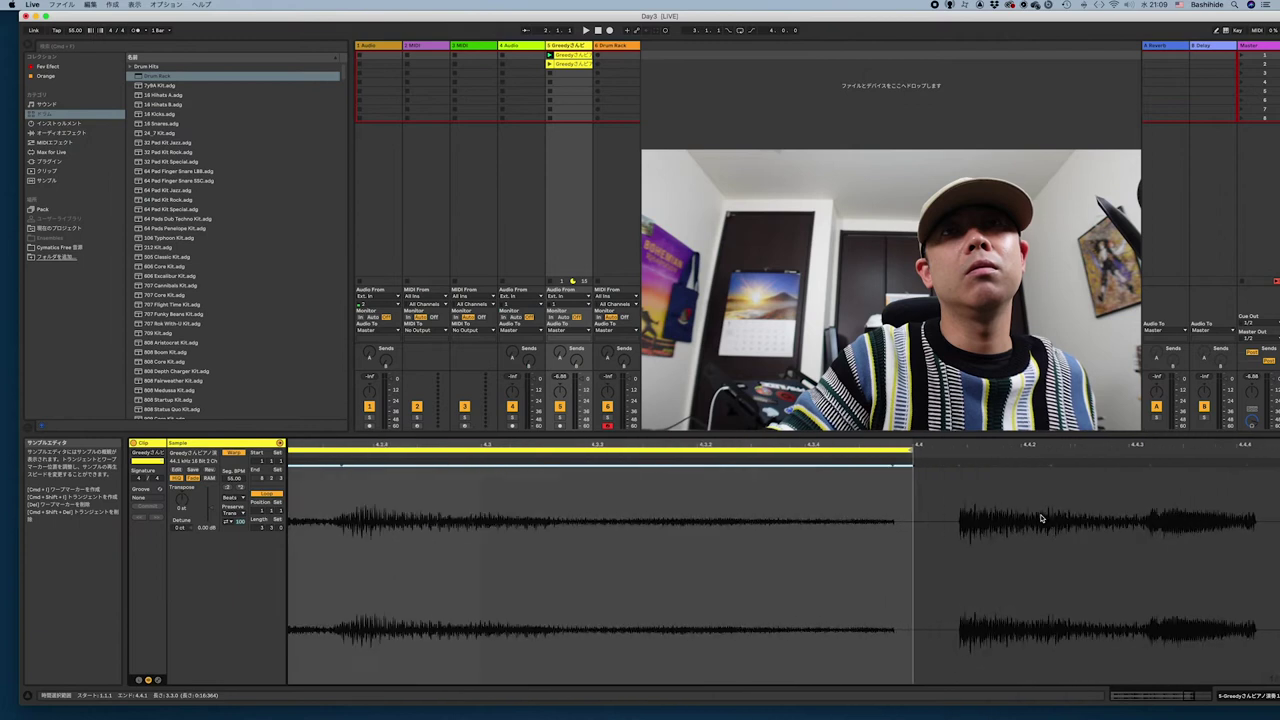
pyautogui.moveTo(838, 455); pyautogui.dragTo(898, 457)
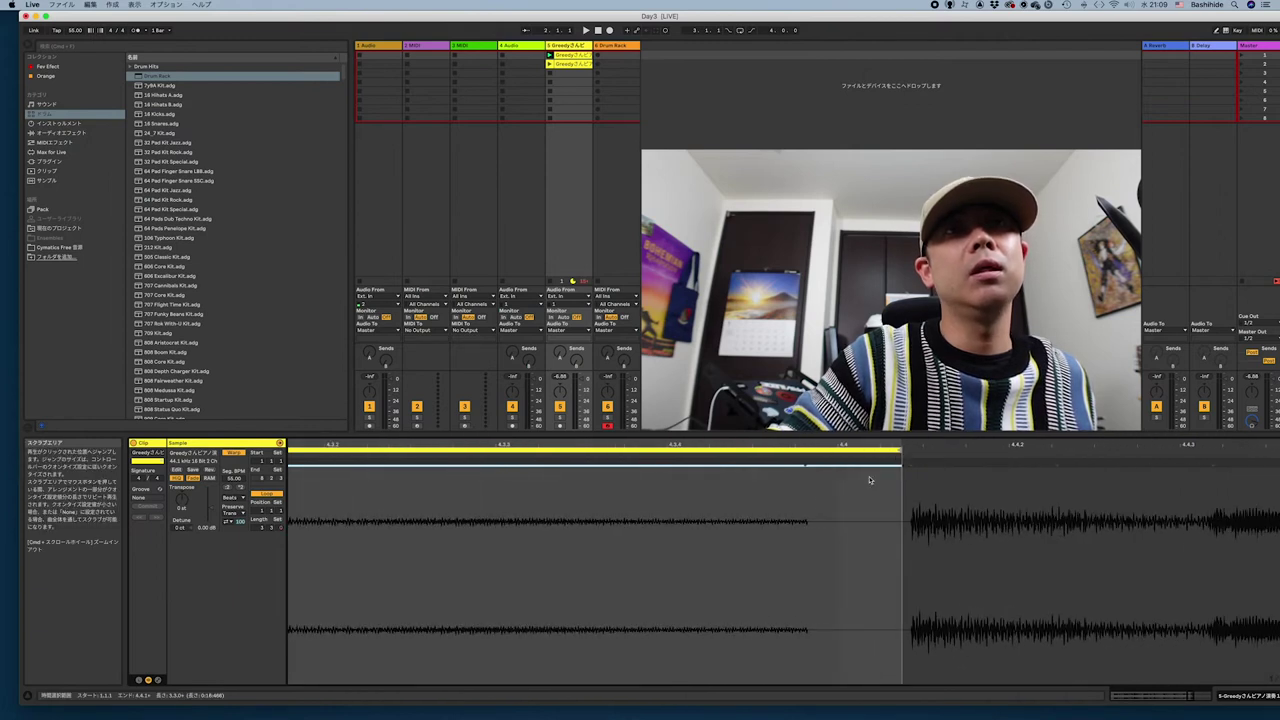
pyautogui.rightClick(795, 500)
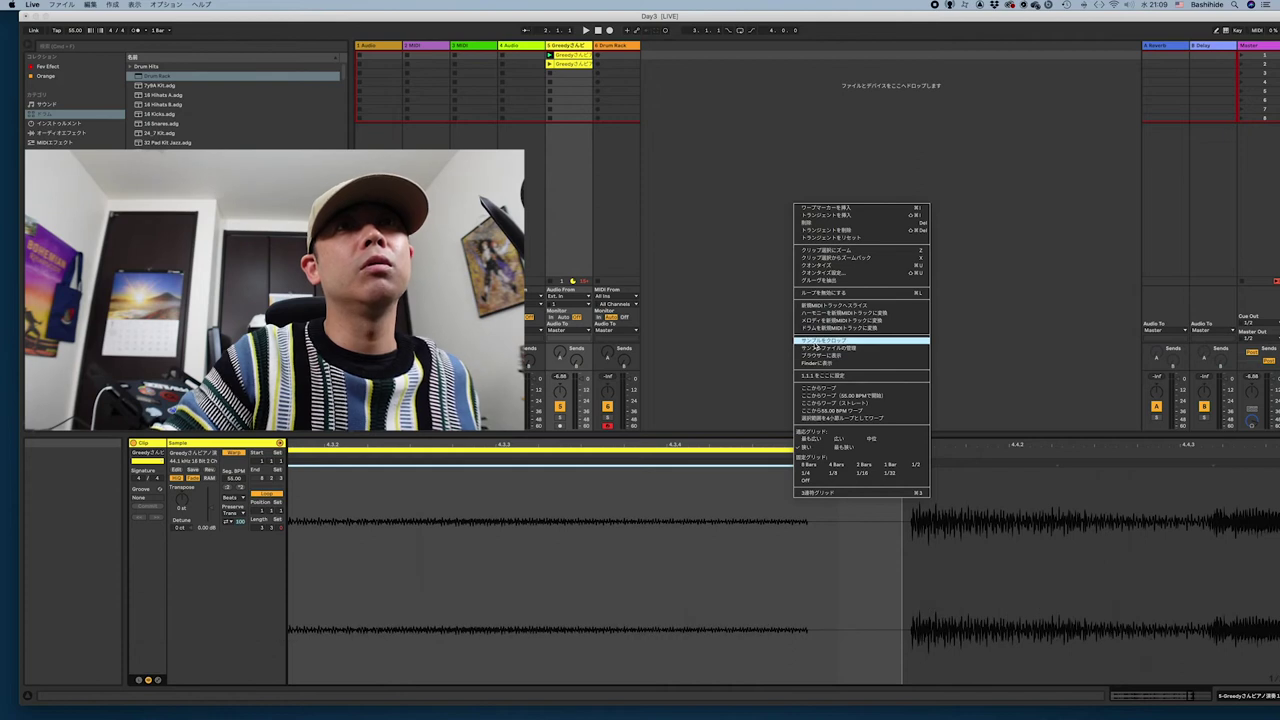
pyautogui.click(815, 342)
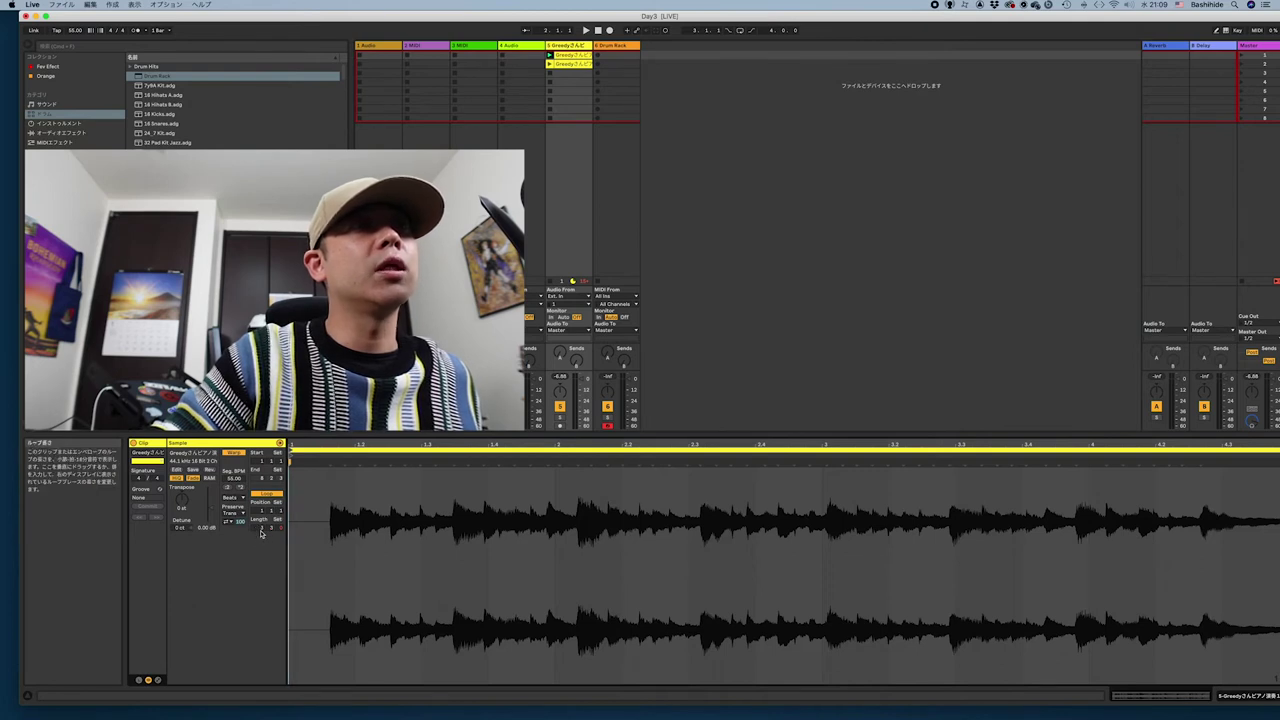
# Adjust the cropped piano clip's loop so that it ends at bar 5
pyautogui.moveTo(258, 532); pyautogui.dragTo(258, 515)
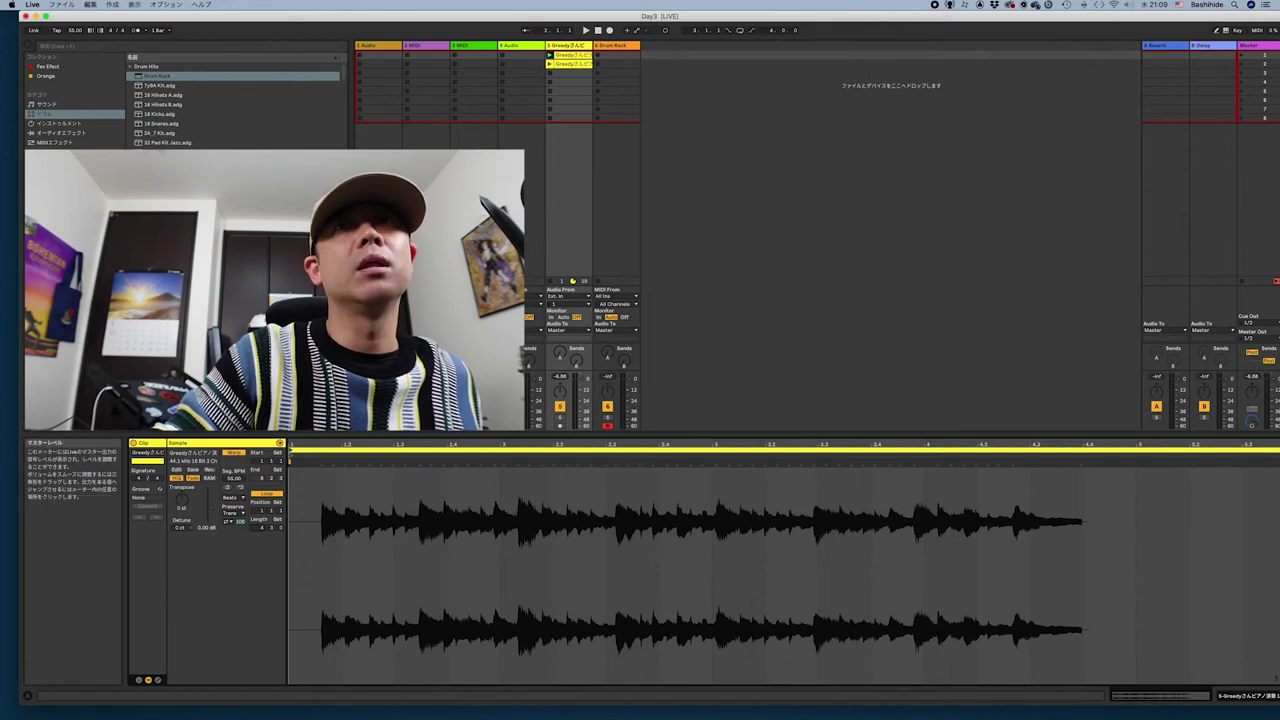
pyautogui.click(338, 571)
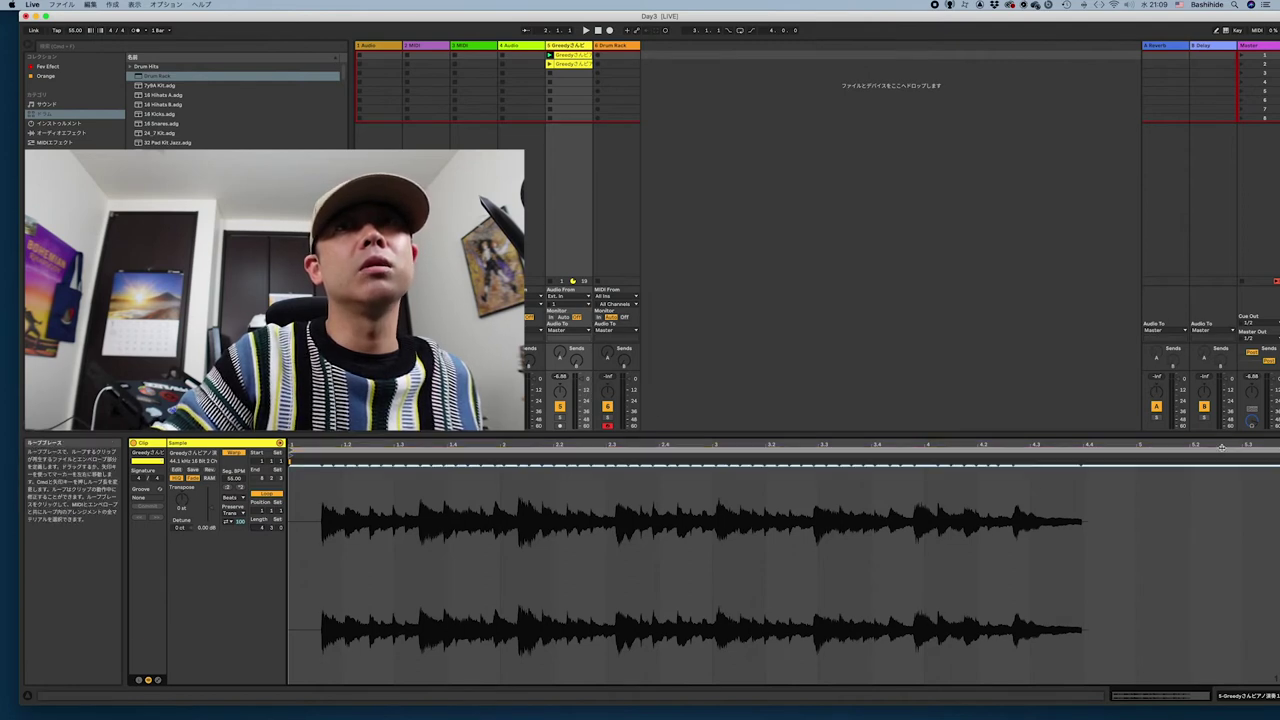
pyautogui.click(600, 465)
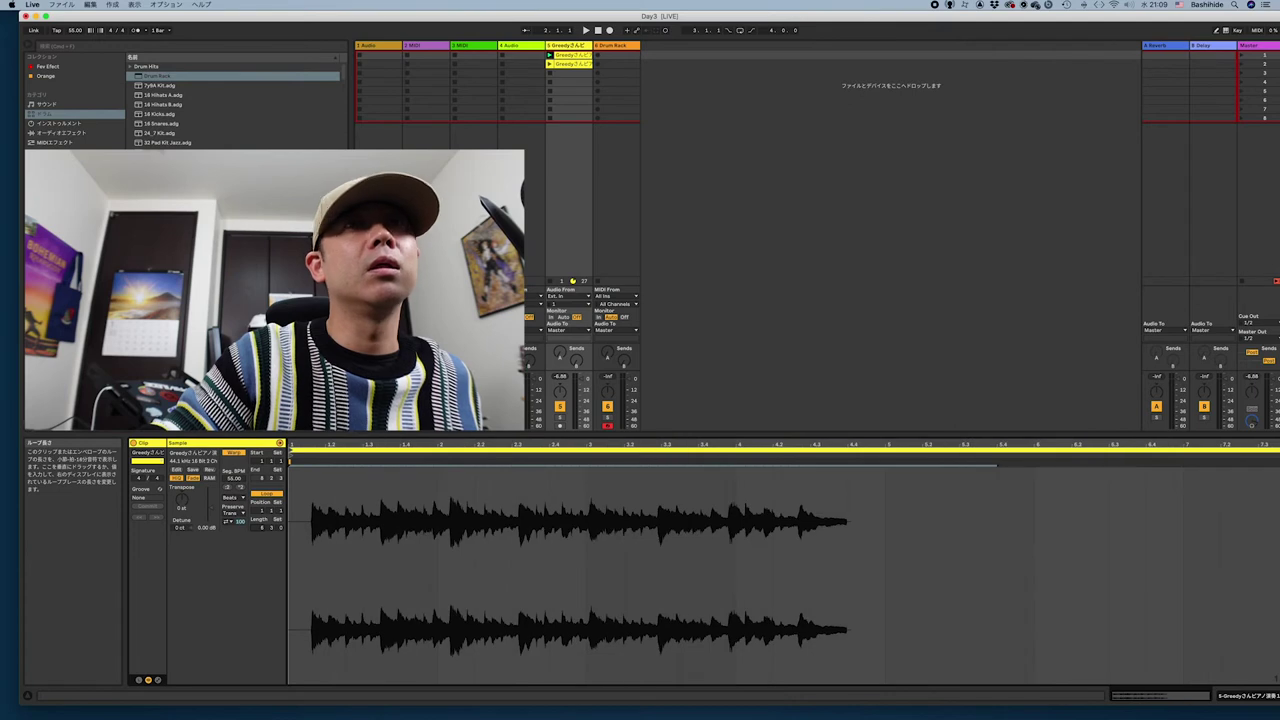
pyautogui.moveTo(1275, 449); pyautogui.dragTo(697, 449)
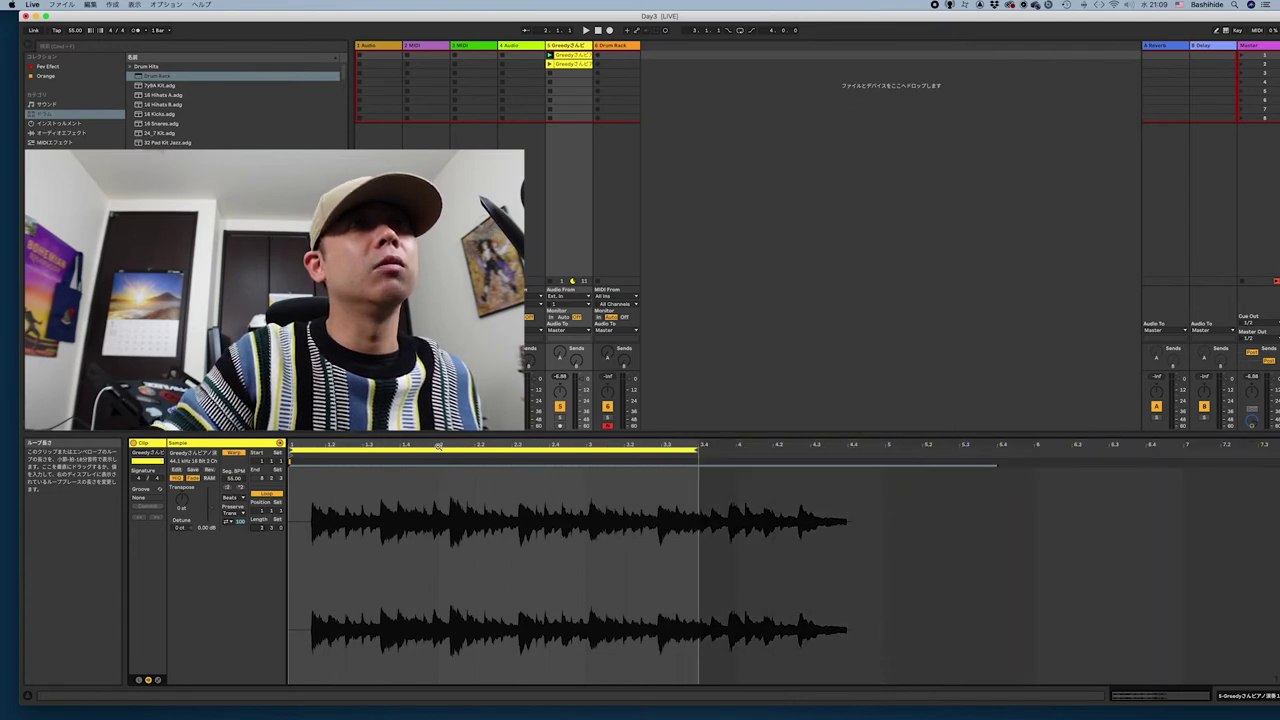
pyautogui.moveTo(698, 450); pyautogui.dragTo(884, 449)
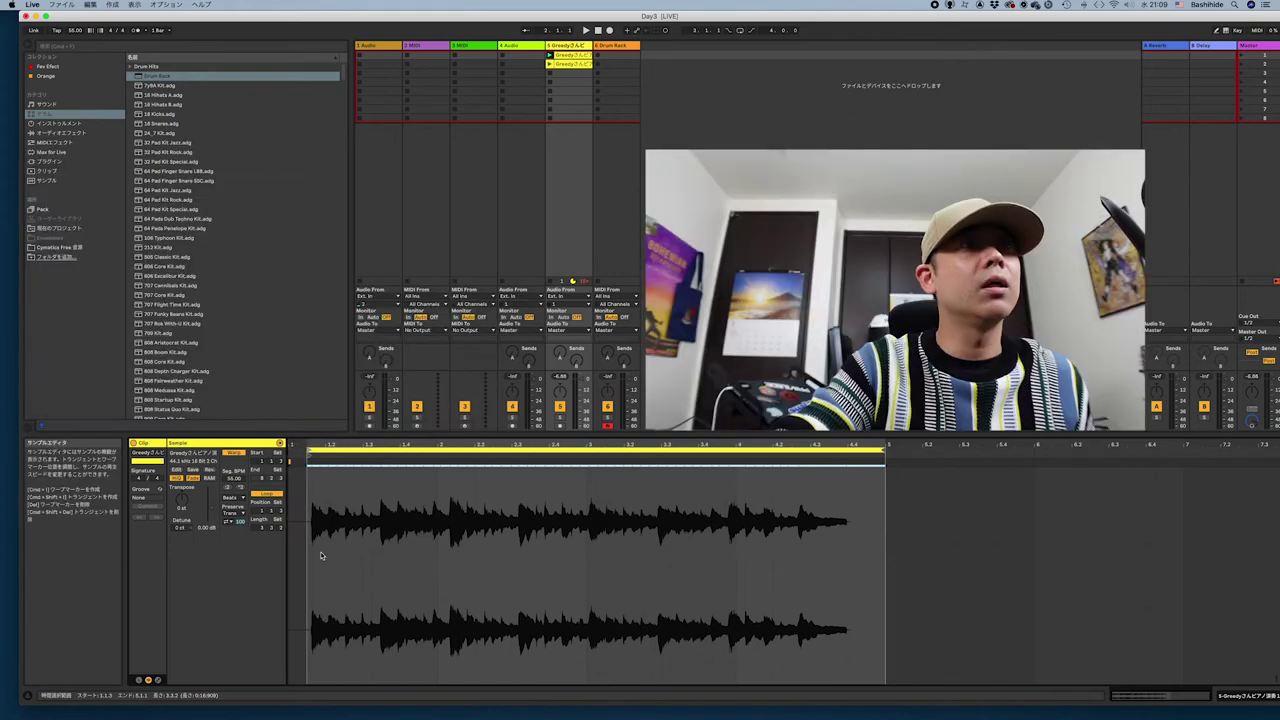
# Move the loop start to 1.1.2 and set the clip's 1.1.1 position just before the first piano note
pyautogui.scroll(5, 321, 555)
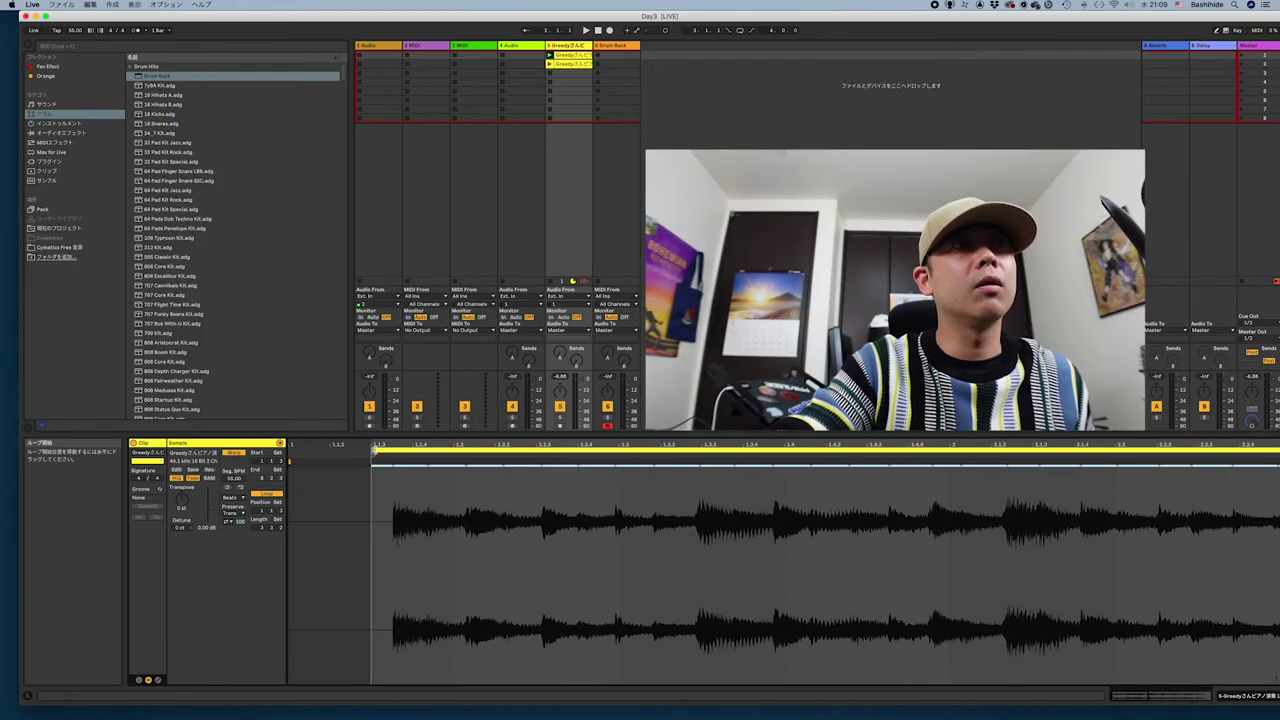
pyautogui.moveTo(372, 450); pyautogui.dragTo(284, 454)
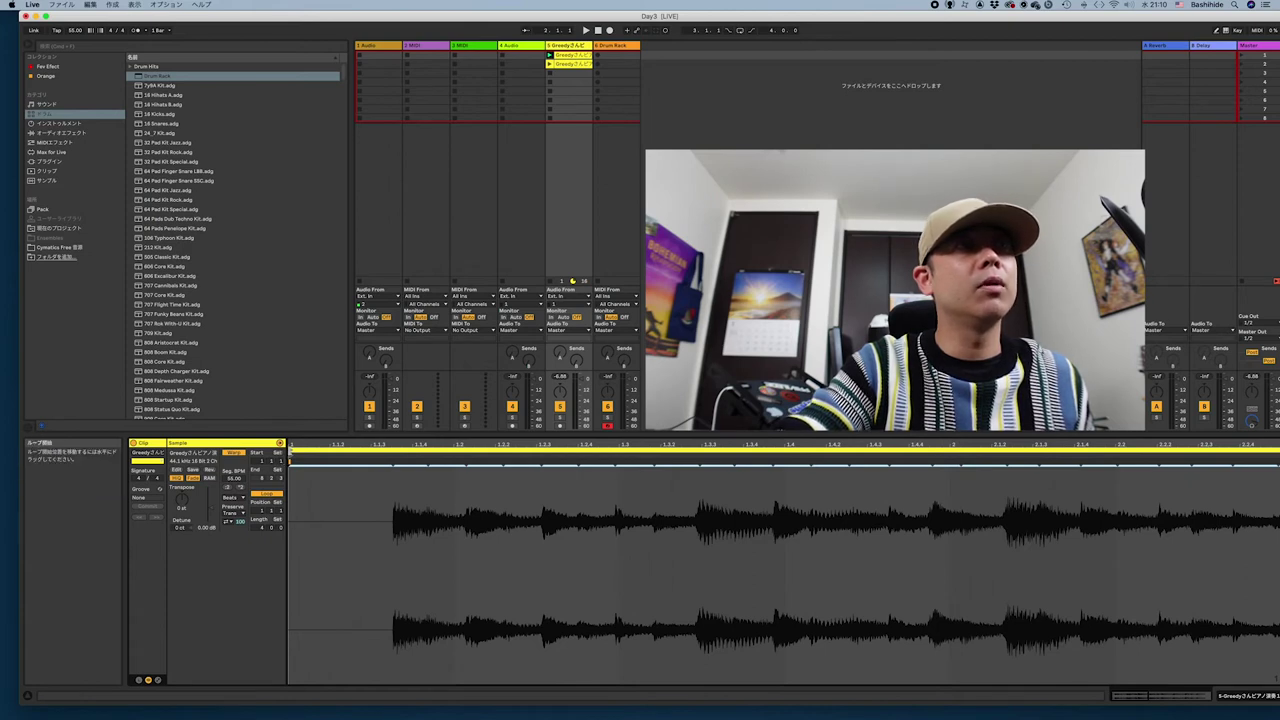
pyautogui.moveTo(290, 455); pyautogui.dragTo(332, 455)
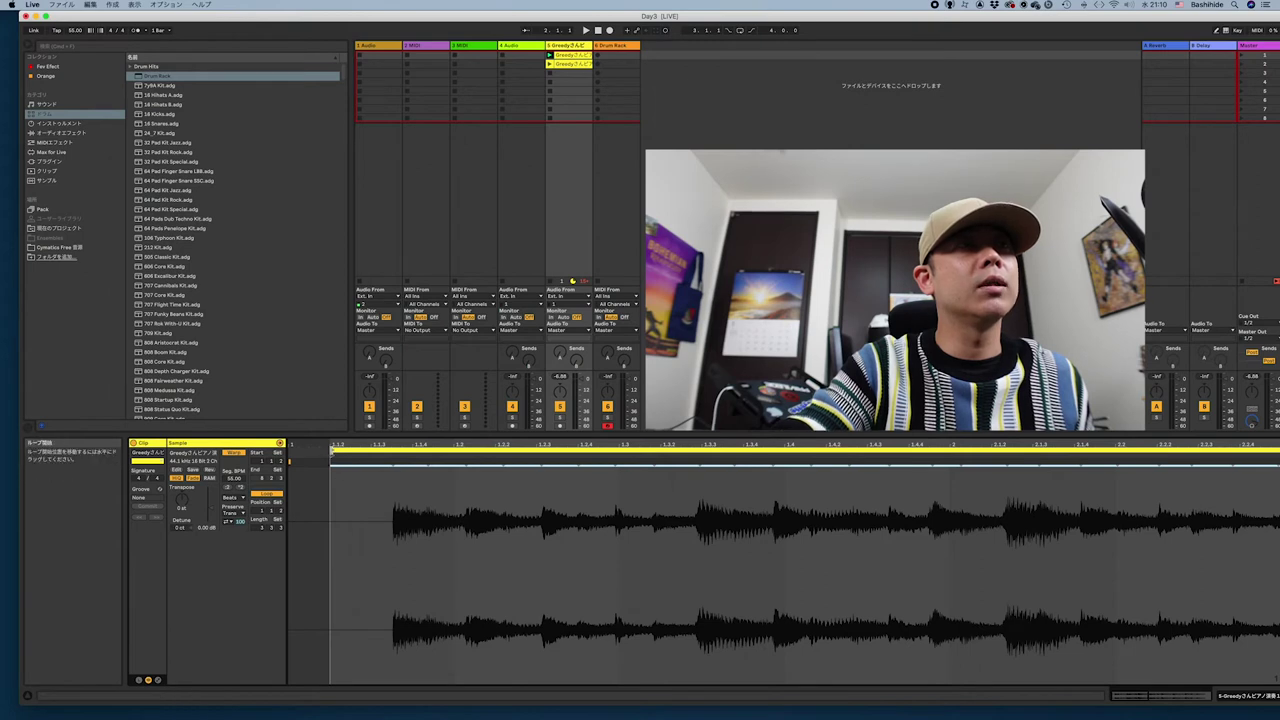
pyautogui.rightClick(363, 525)
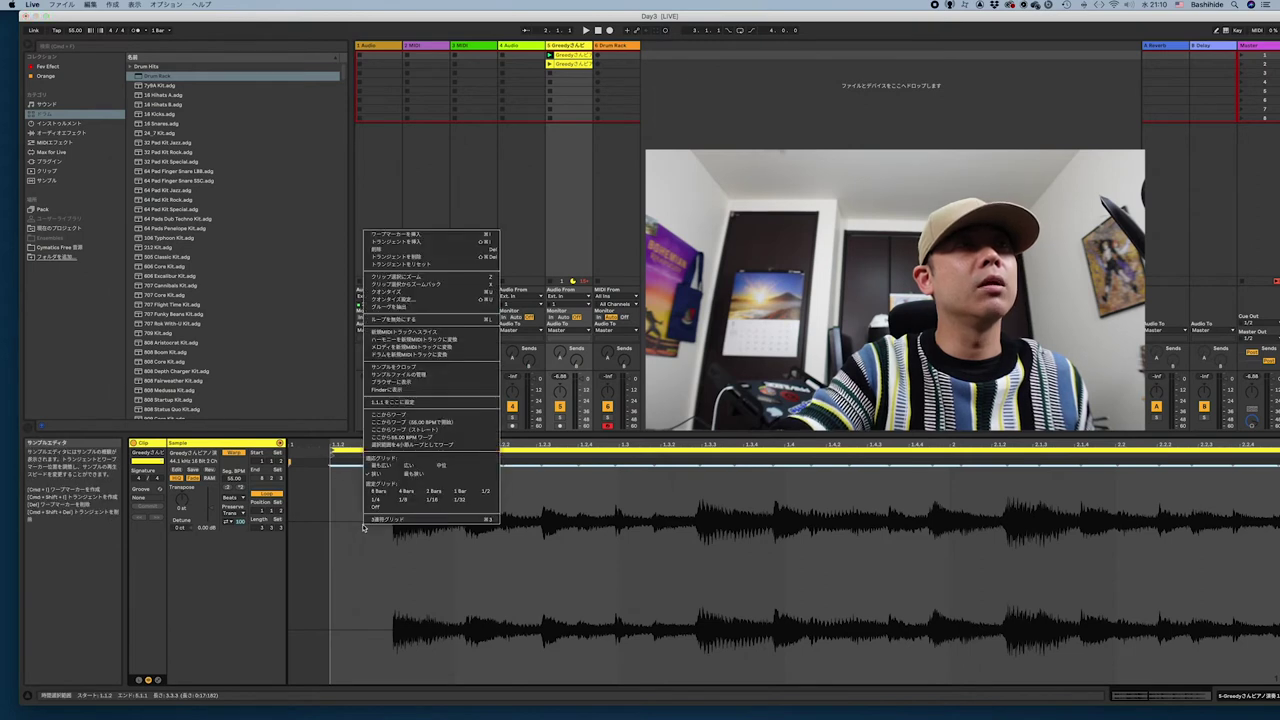
pyautogui.click(376, 403)
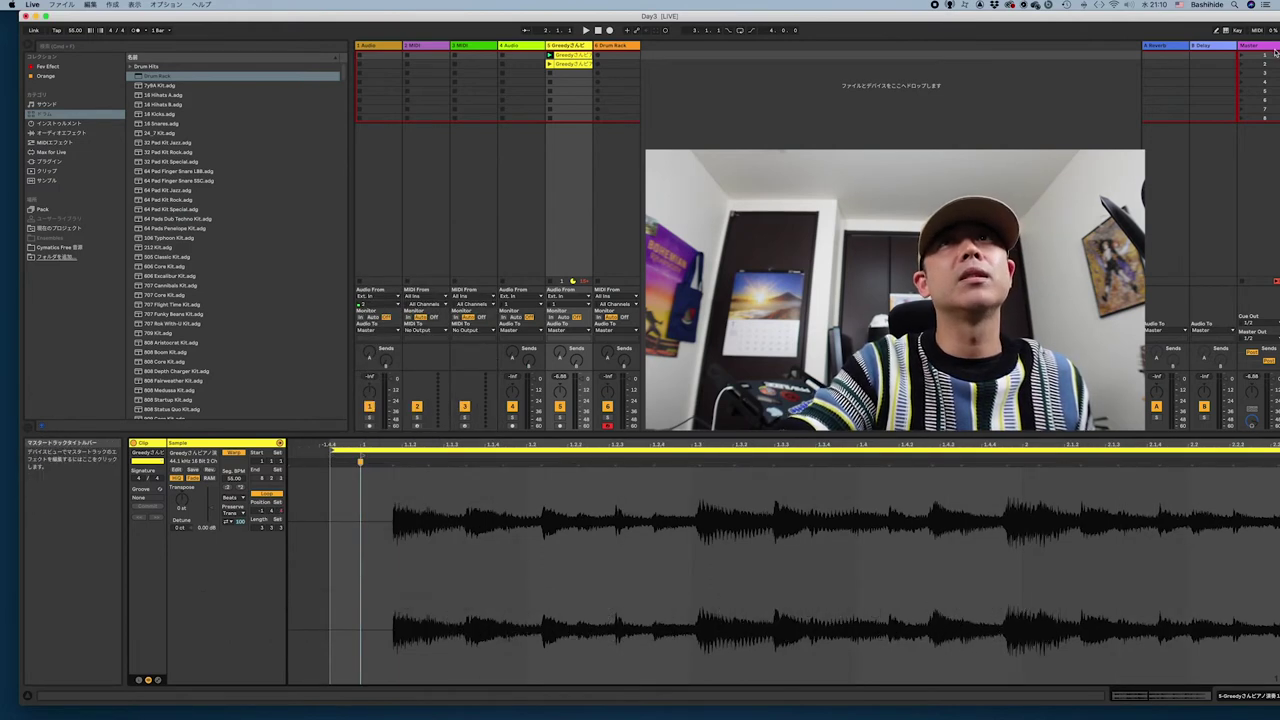
# Play scene 1 and examine the first piano clip's waveform during playback
pyautogui.click(1205, 140)
pyautogui.doubleClick(1145, 18)
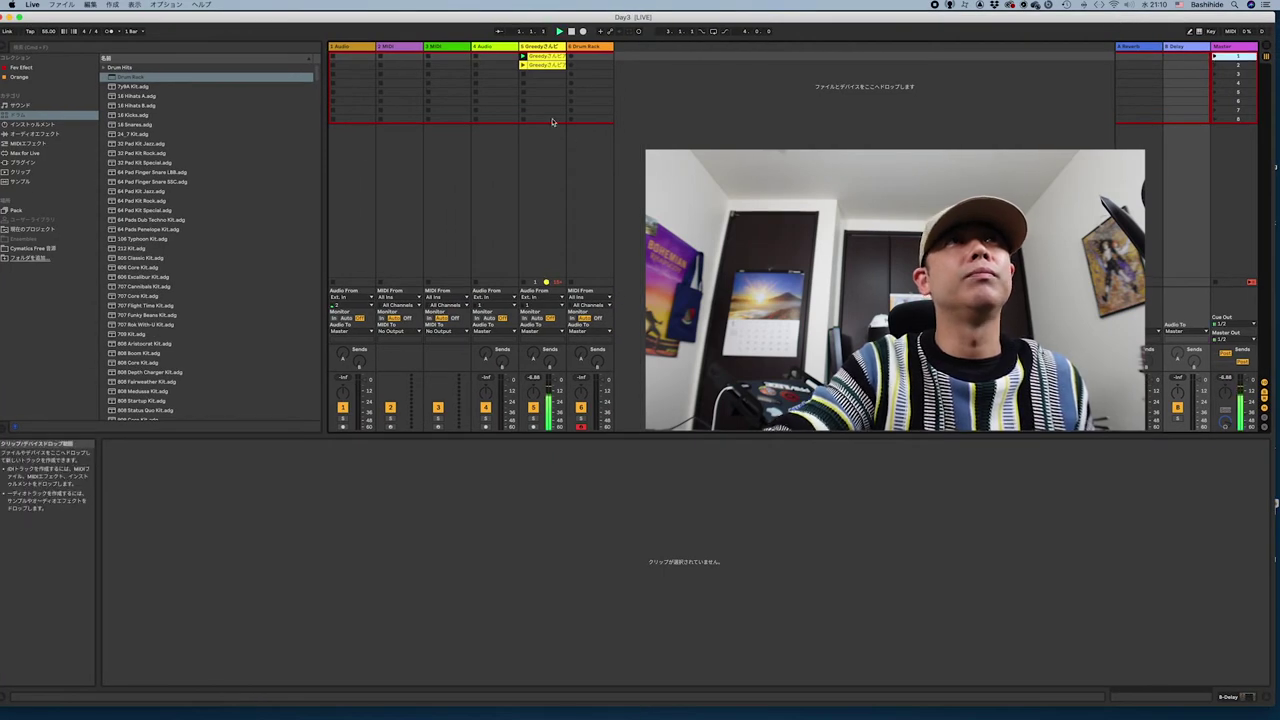
pyautogui.click(545, 56)
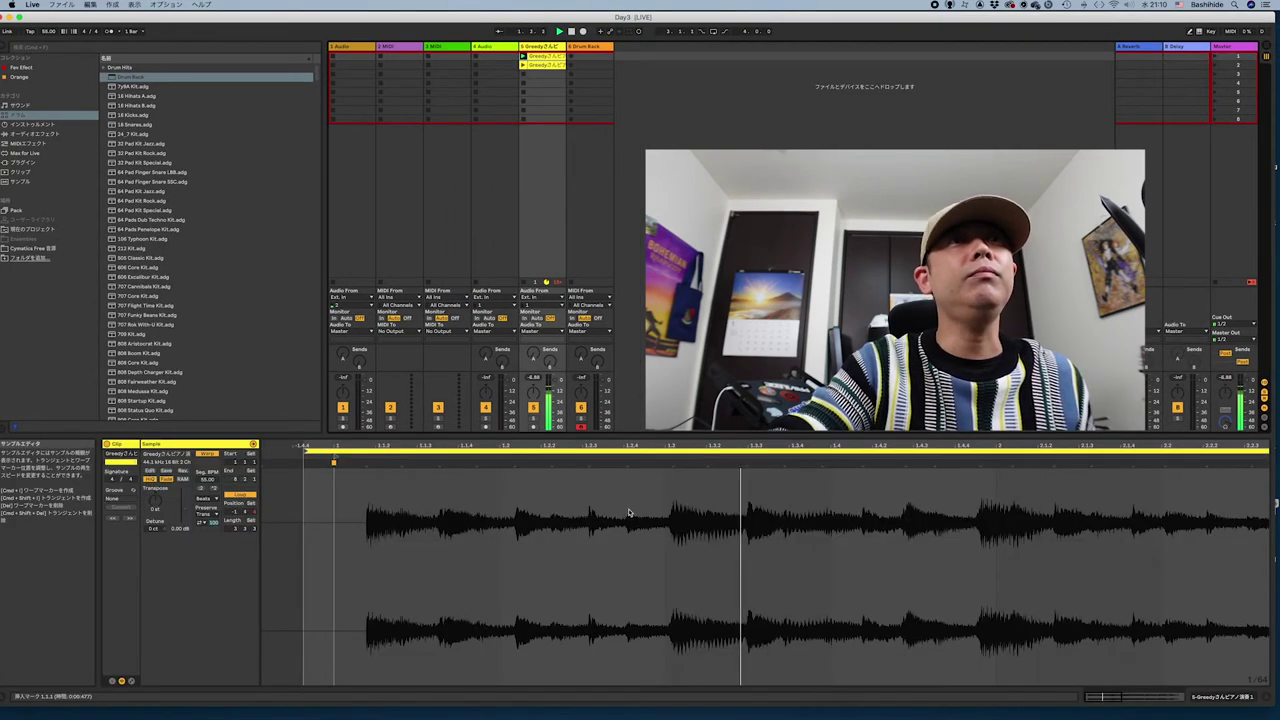
pyautogui.scroll(-3, 629, 513)
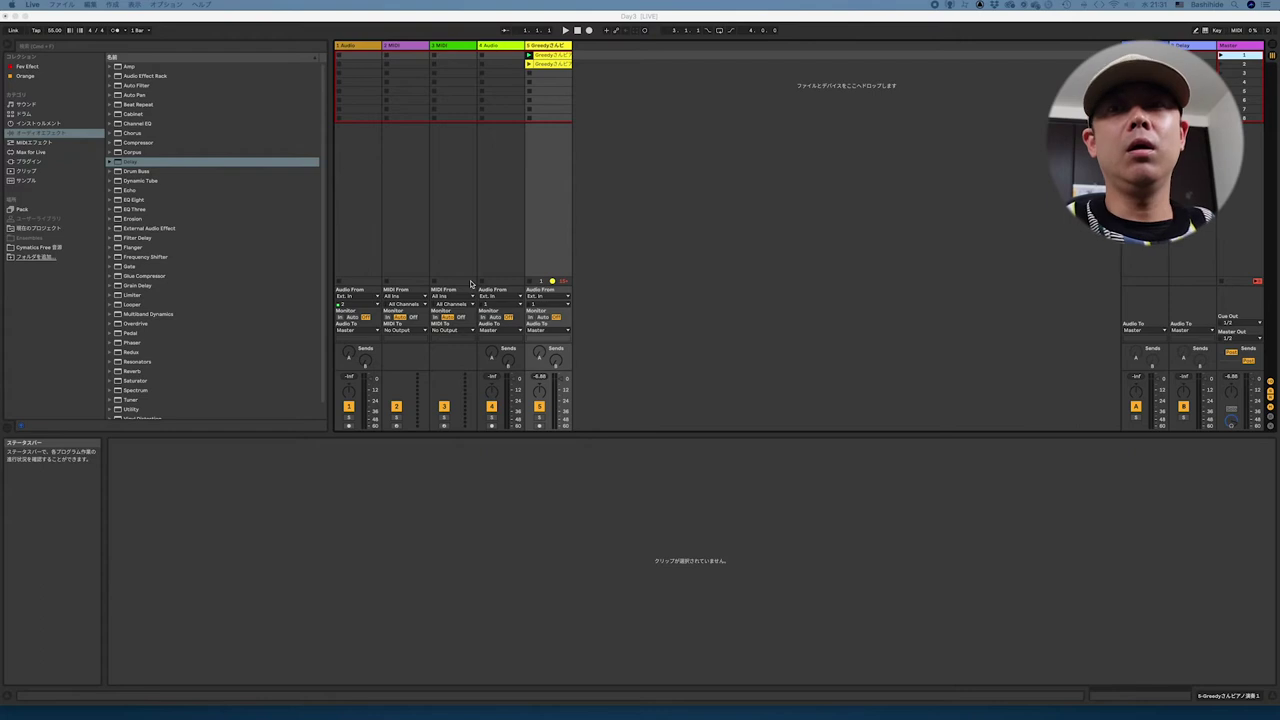
# Duplicate the piano track and colour the duplicate track and its first clip pink
pyautogui.click(557, 59)
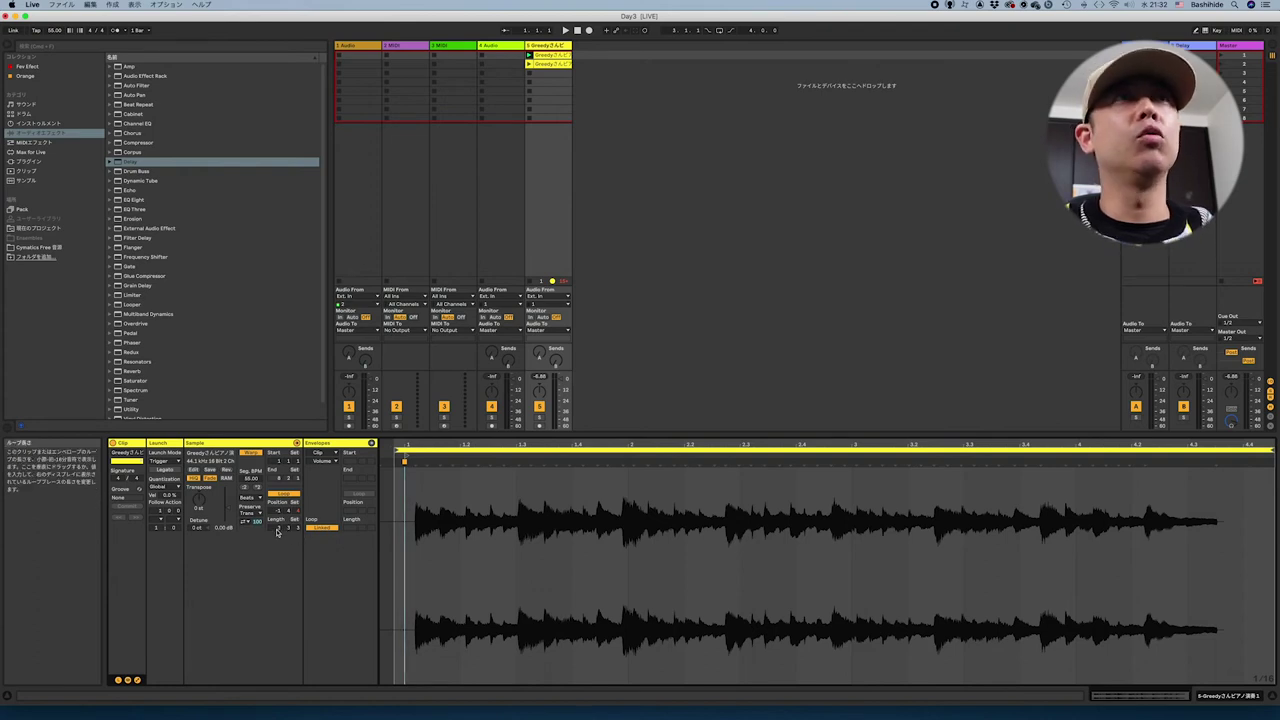
pyautogui.rightClick(539, 46)
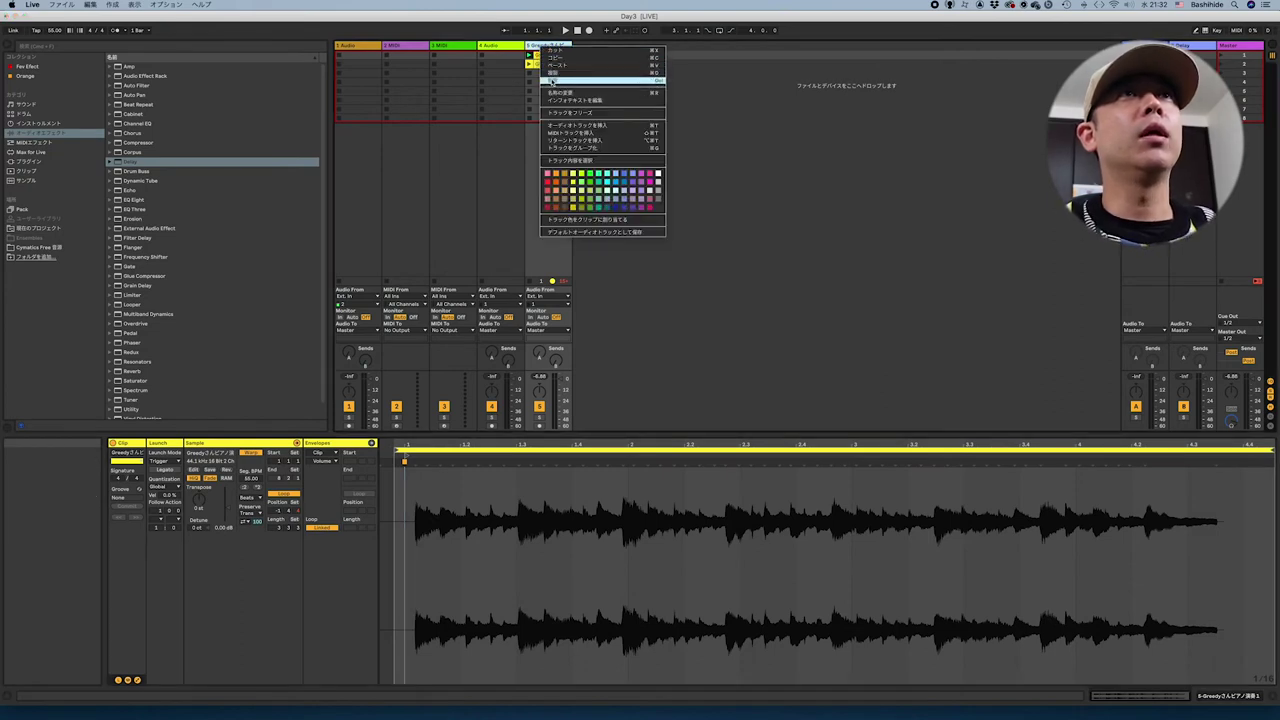
pyautogui.click(552, 82)
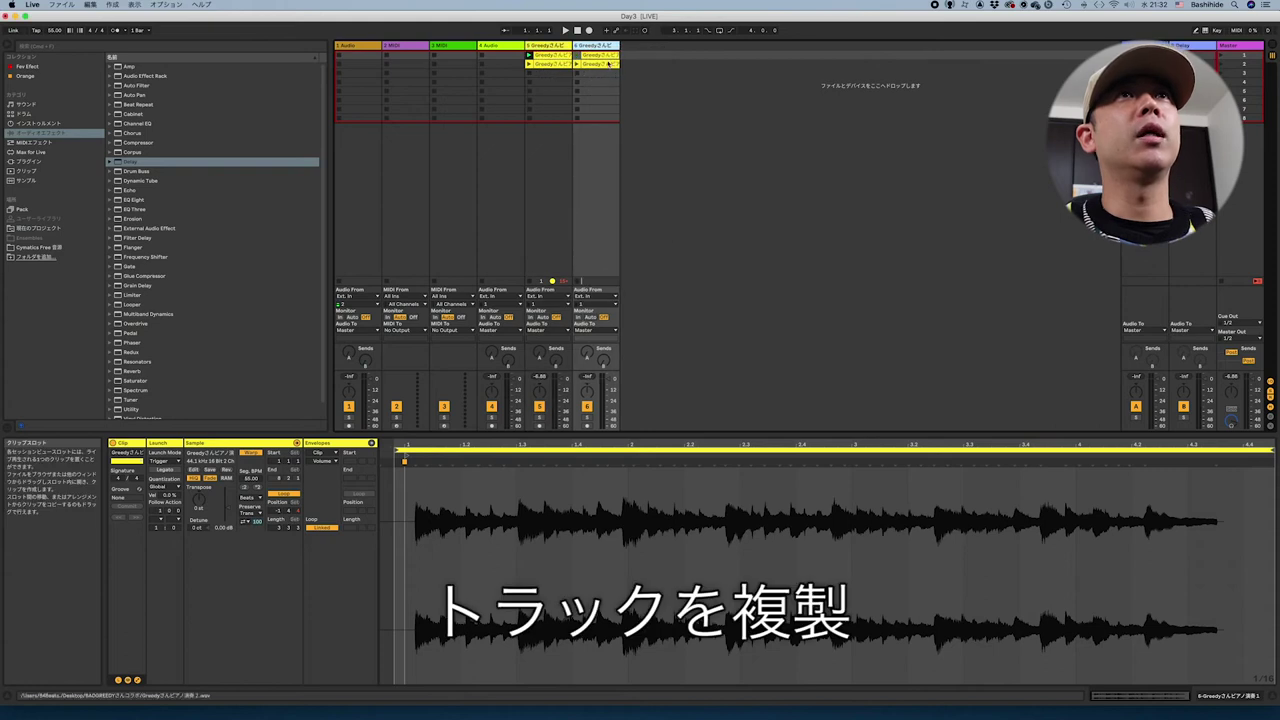
pyautogui.rightClick(606, 47)
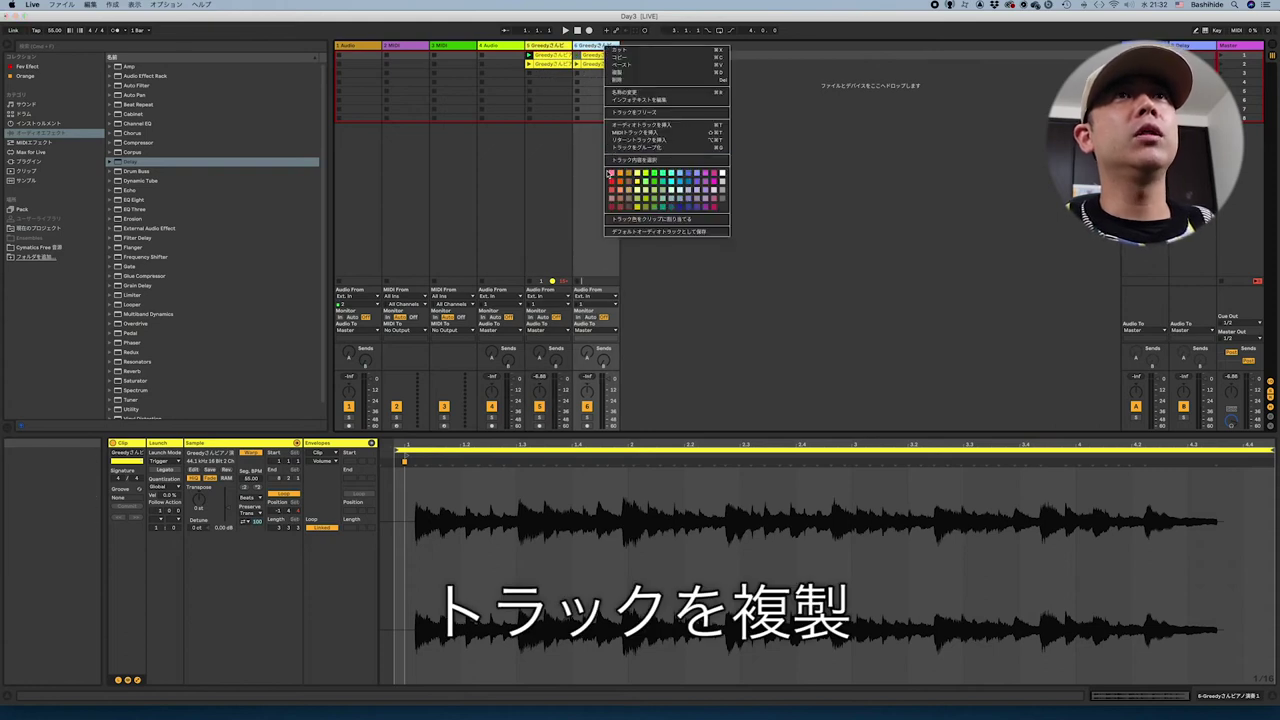
pyautogui.click(611, 175)
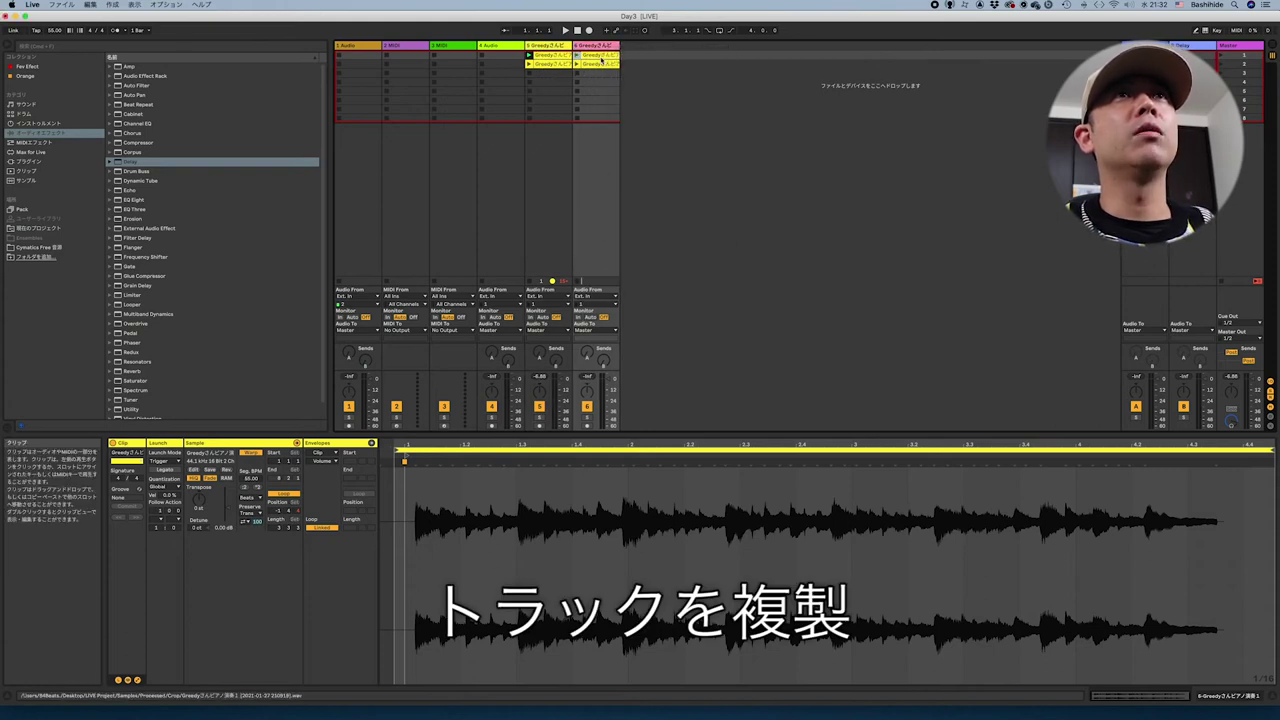
pyautogui.rightClick(600, 56)
pyautogui.click(609, 240)
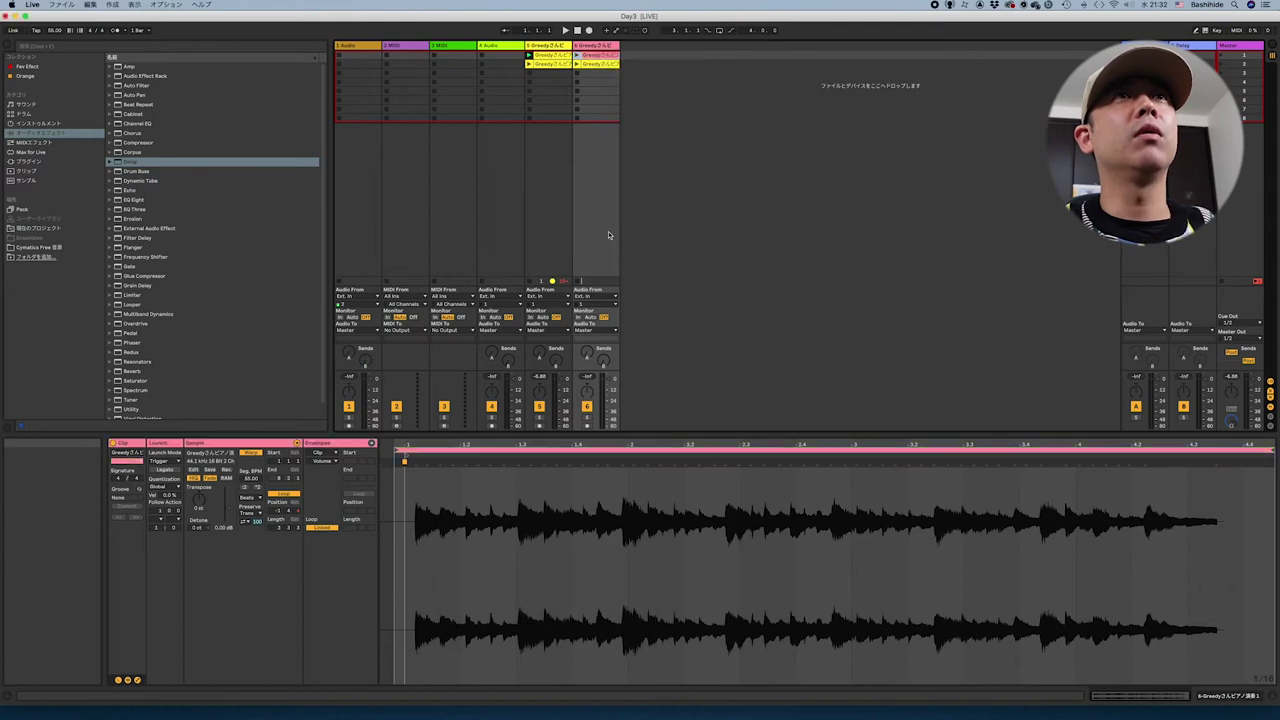
# Delete the second clip from the pink track and move the yellow track's first clip down to scene 8
pyautogui.click(593, 65)
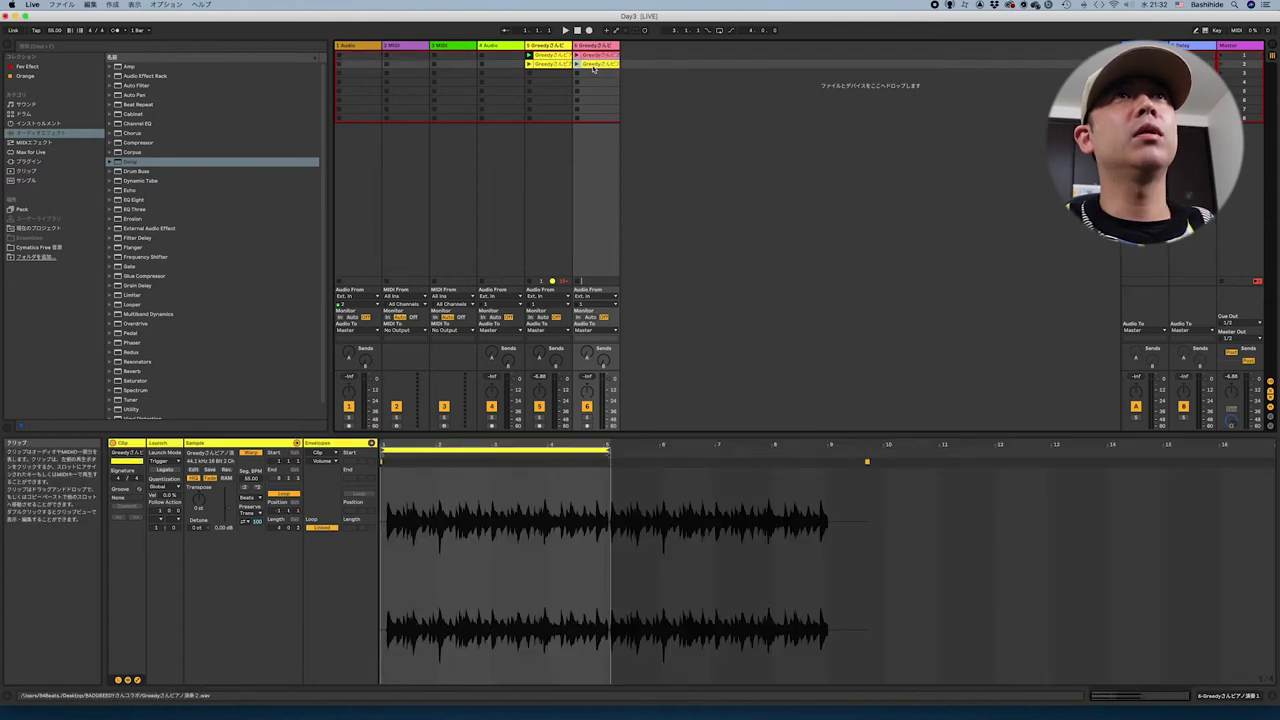
pyautogui.rightClick(593, 67)
pyautogui.click(604, 100)
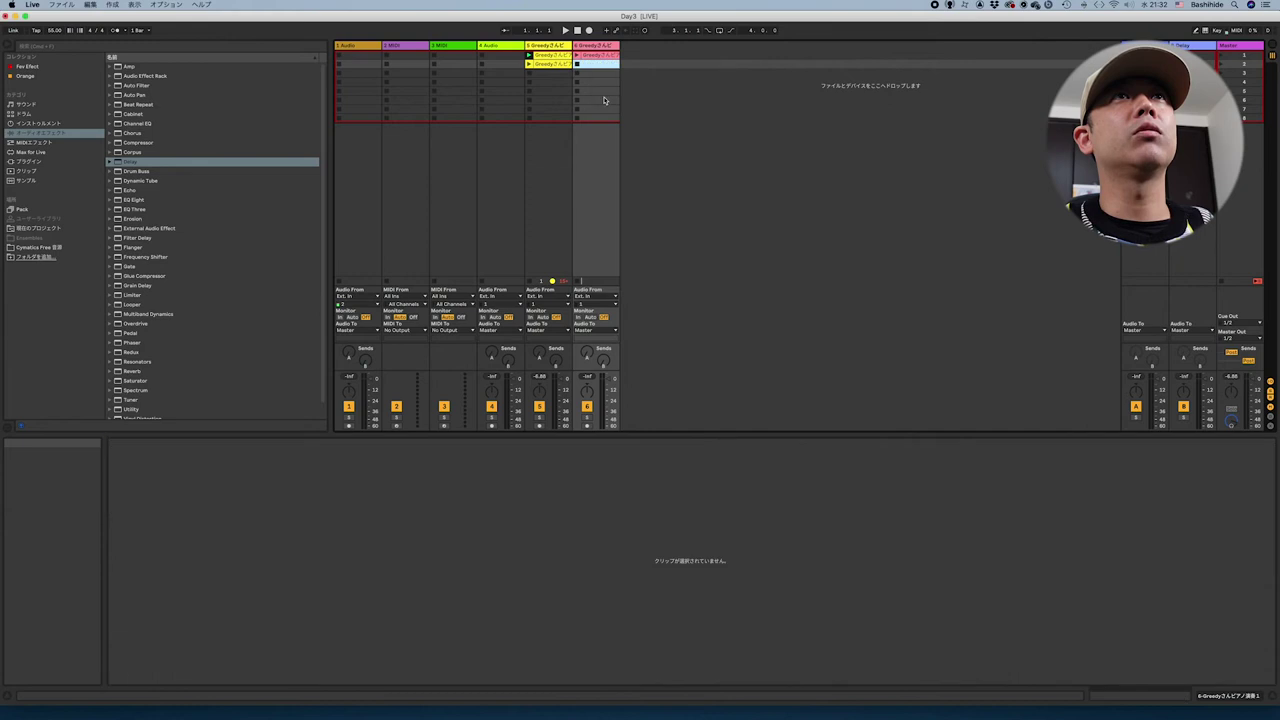
pyautogui.click(553, 56)
pyautogui.moveTo(553, 56); pyautogui.dragTo(557, 119)
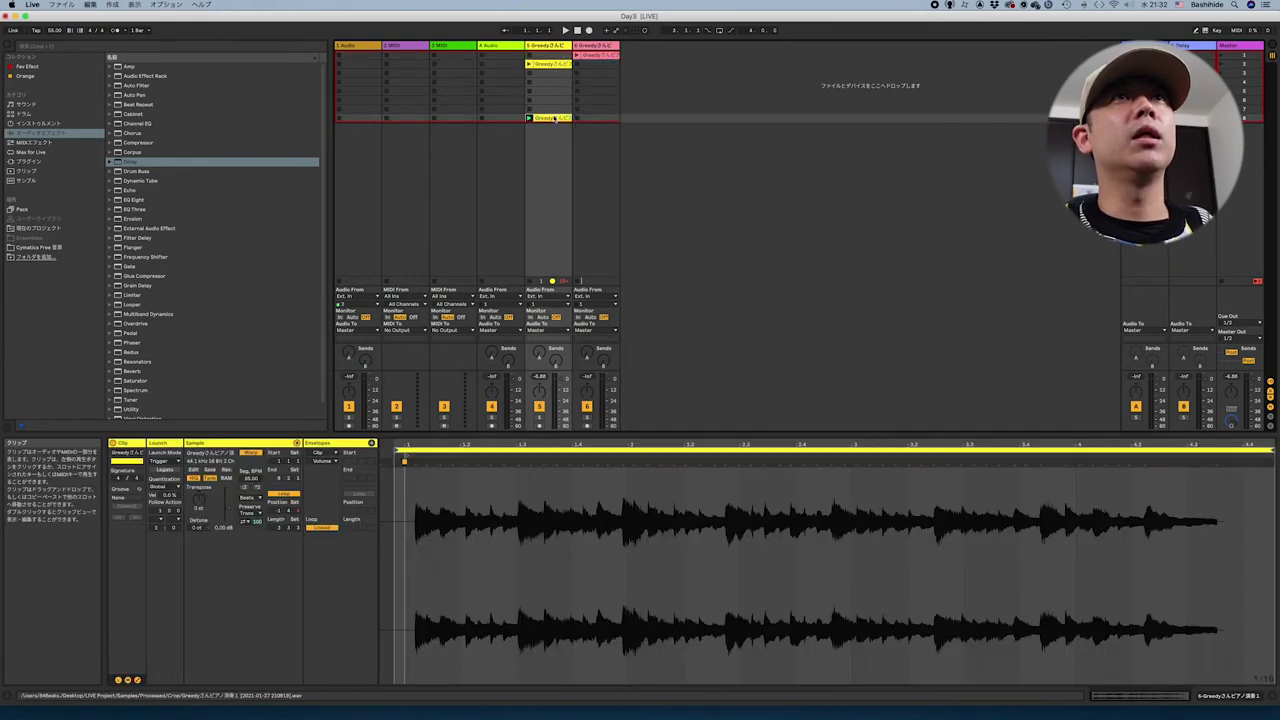
# Play scene 1 and view the pink clip's waveform during playback, stopping after a short listen
pyautogui.click(1222, 57)
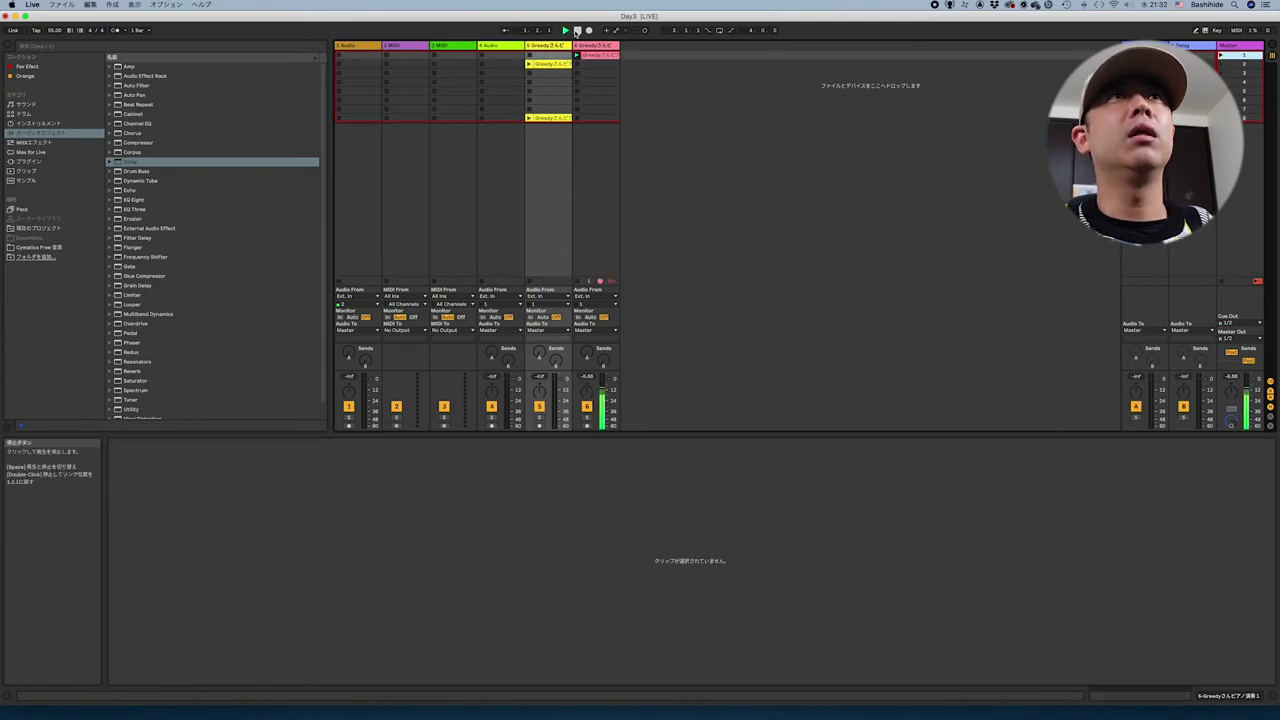
pyautogui.click(598, 54)
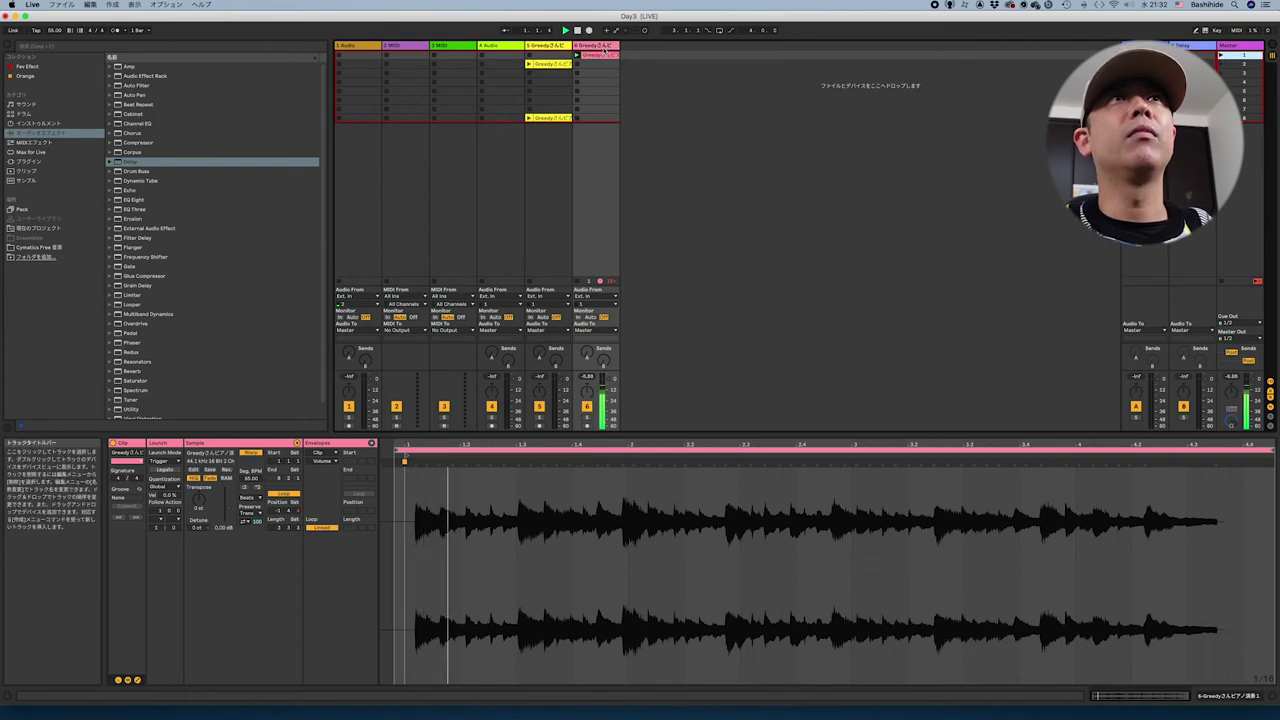
pyautogui.click(577, 31)
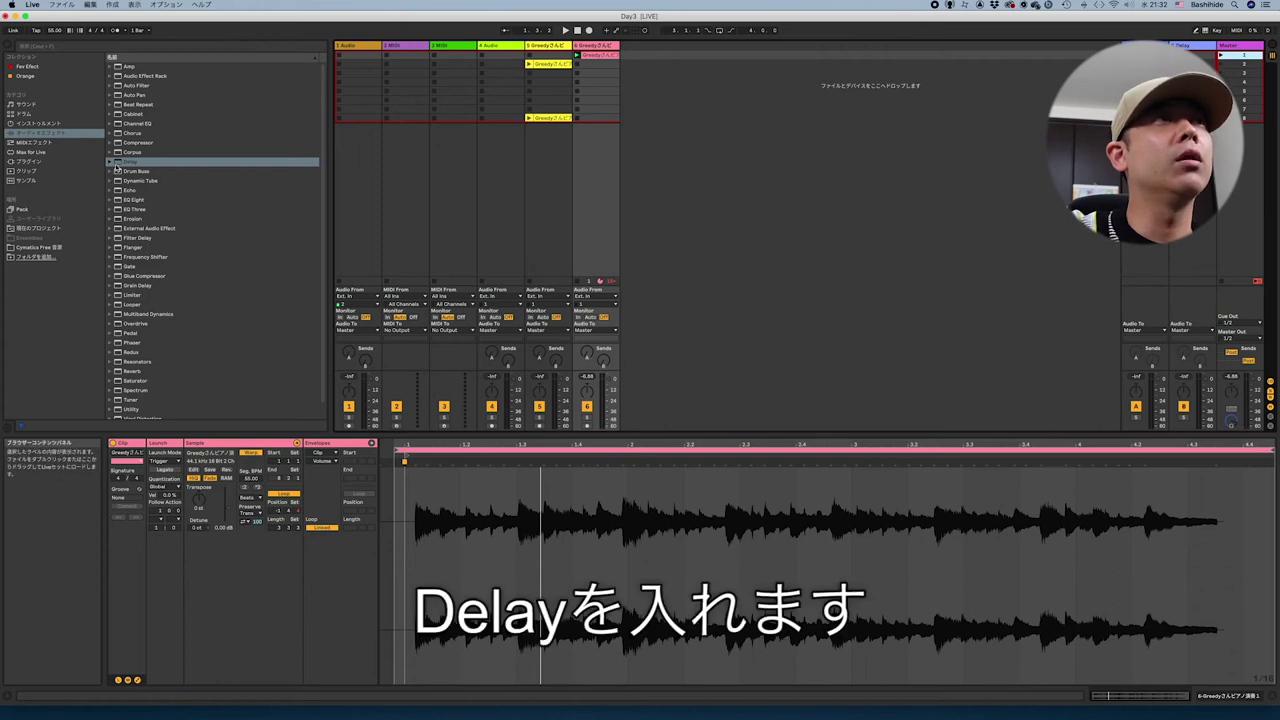
# Add the Delay effect to the pink piano track and audition it
pyautogui.click(117, 163)
pyautogui.press('Return')
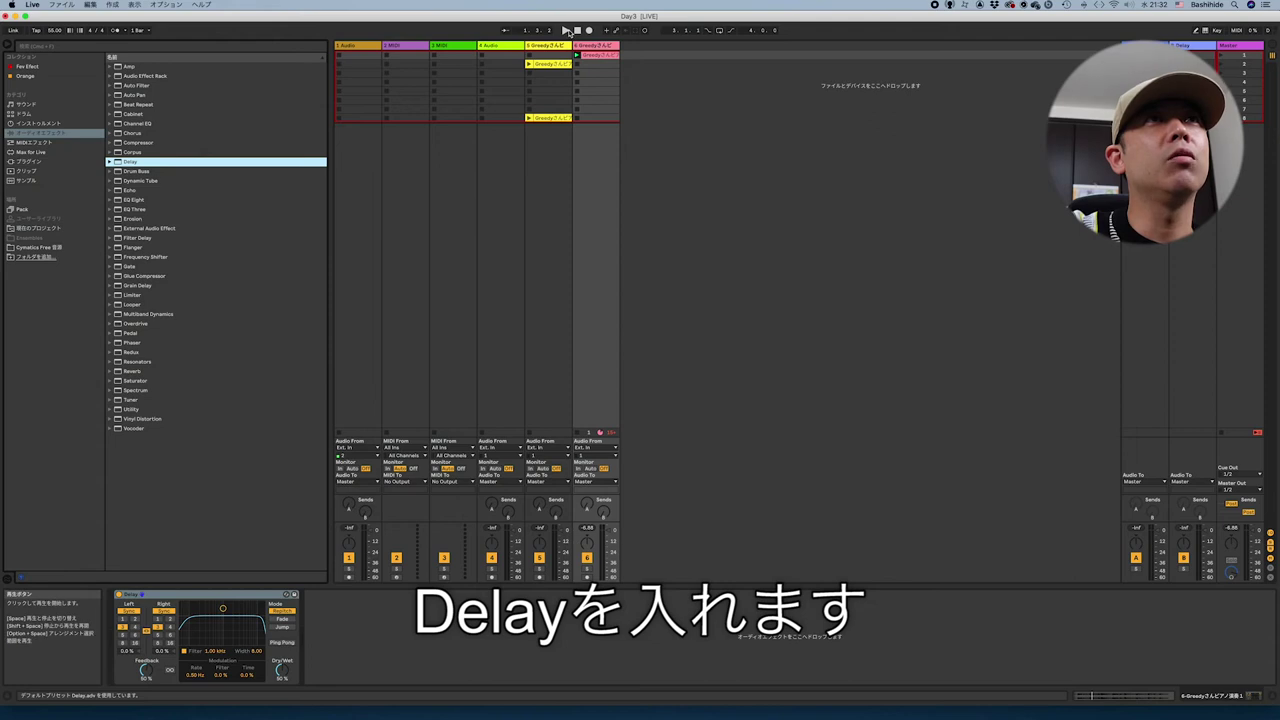
pyautogui.click(566, 31)
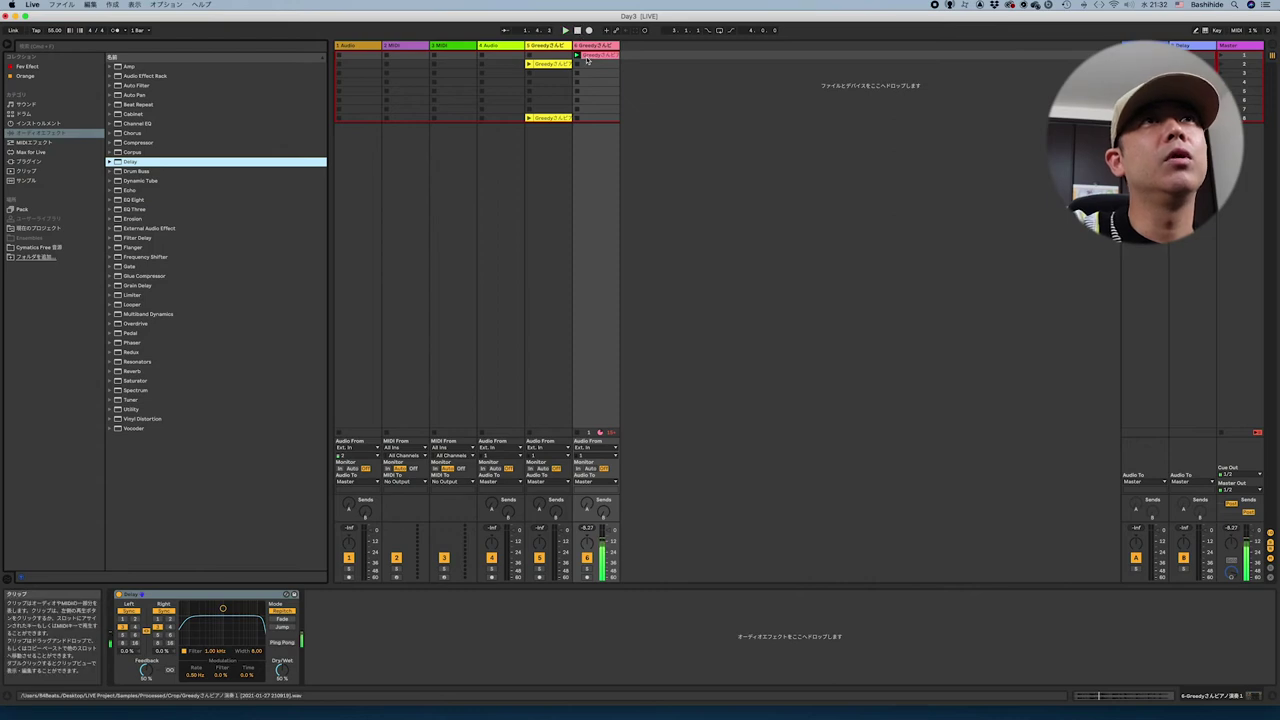
pyautogui.click(1013, 483)
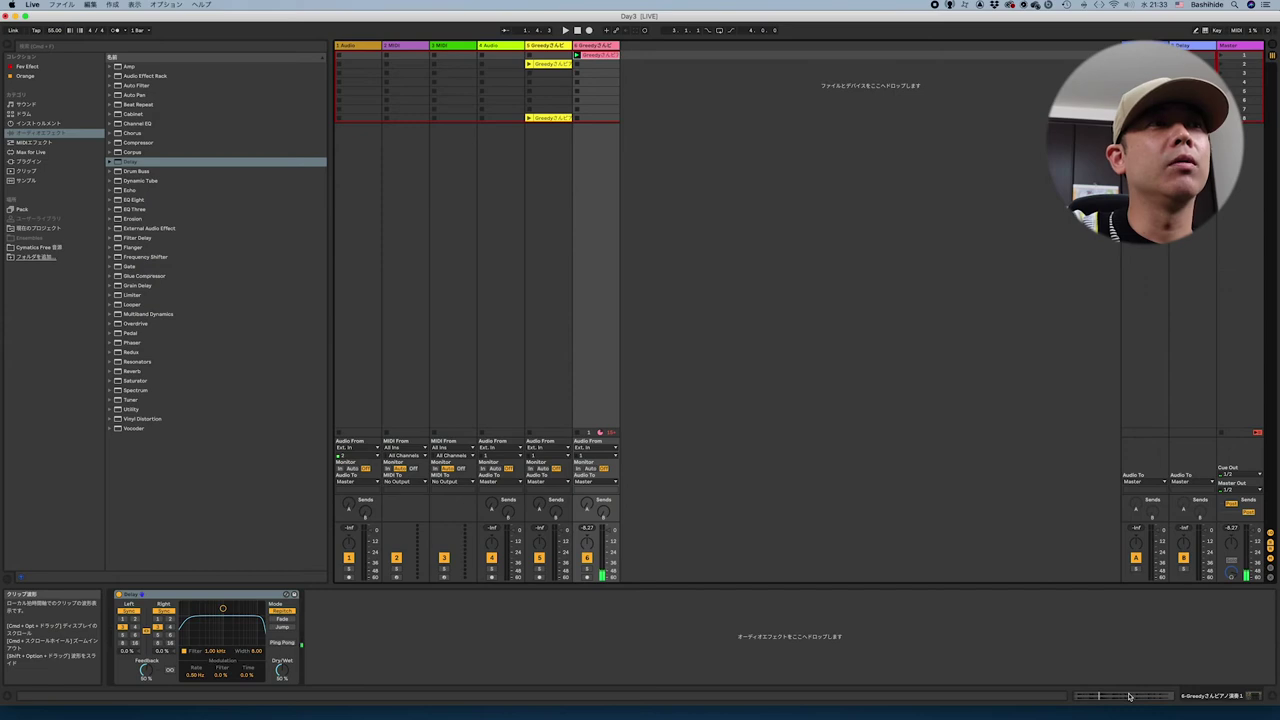
# Show the pink clip's envelope for the Delay's Device On parameter
pyautogui.hotkey('shift', 'Tab')
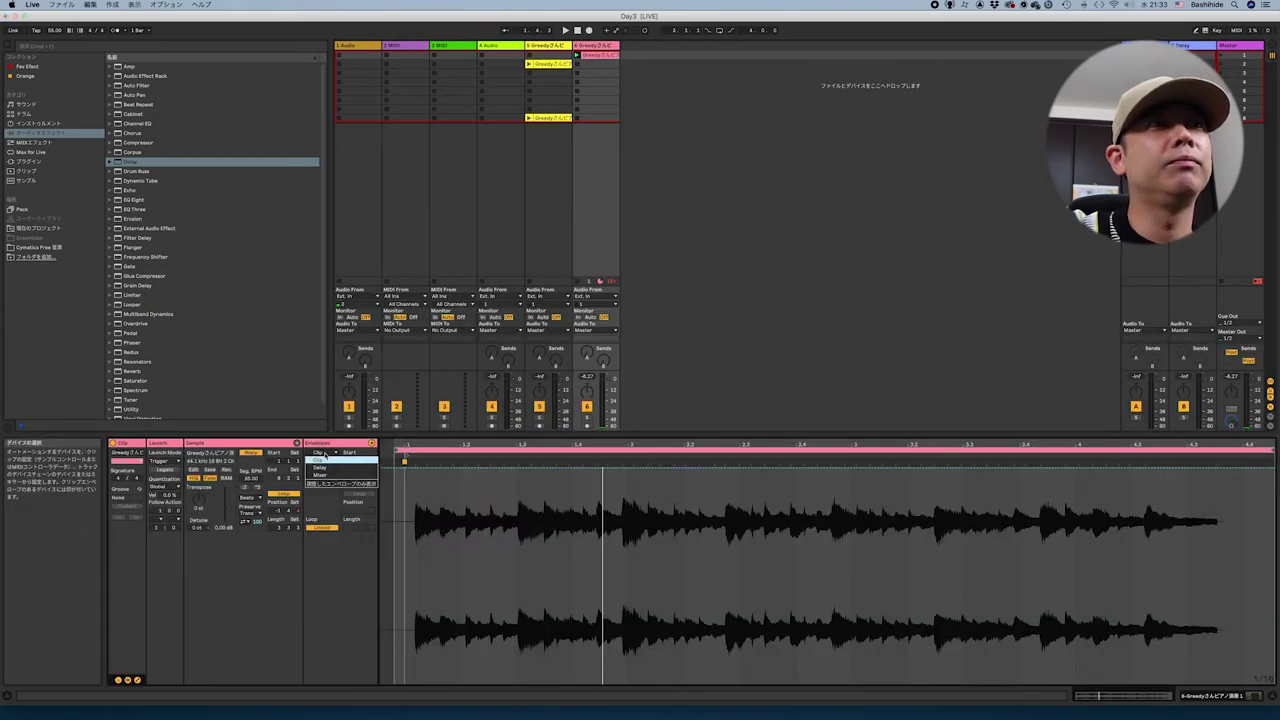
pyautogui.click(320, 453)
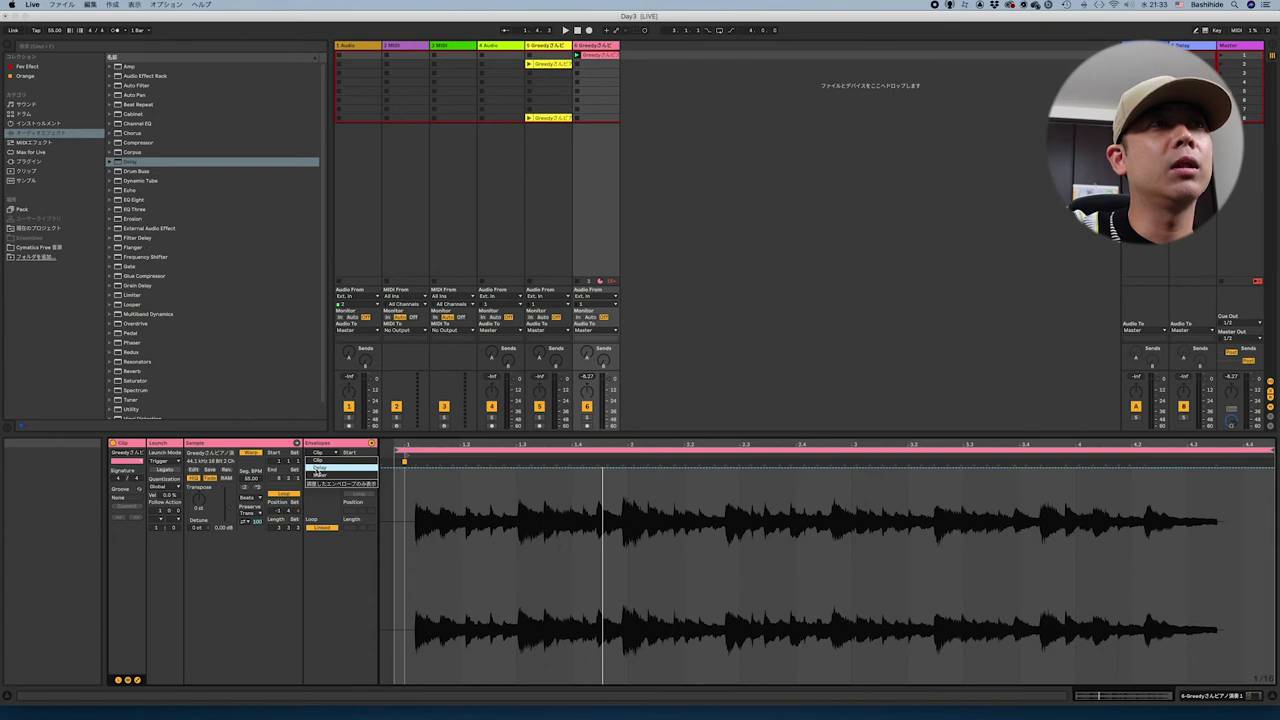
pyautogui.click(317, 469)
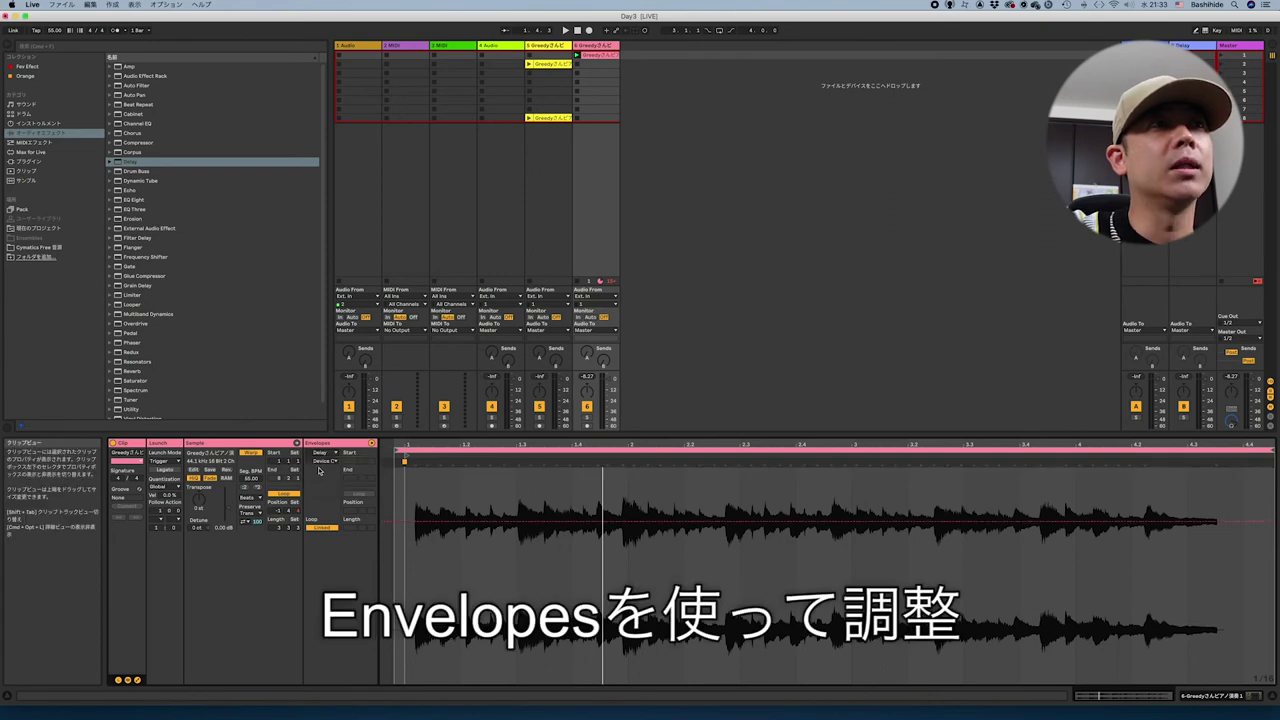
pyautogui.click(328, 462)
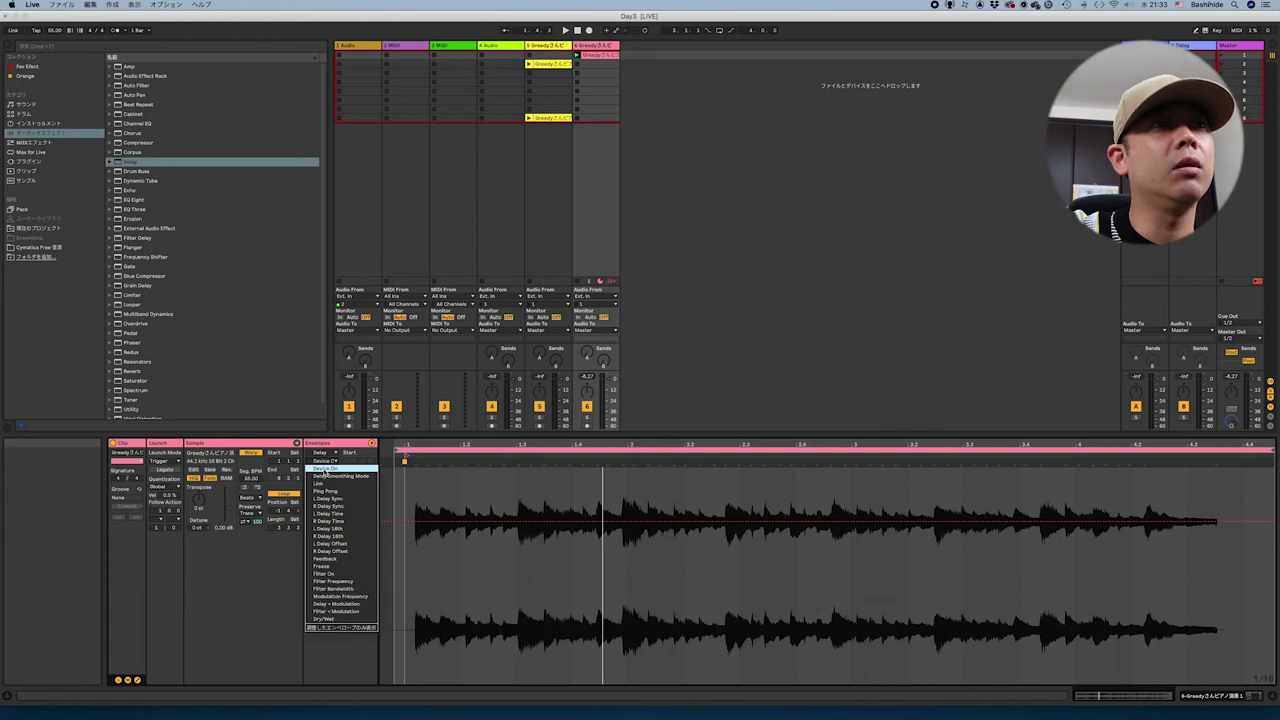
pyautogui.click(324, 469)
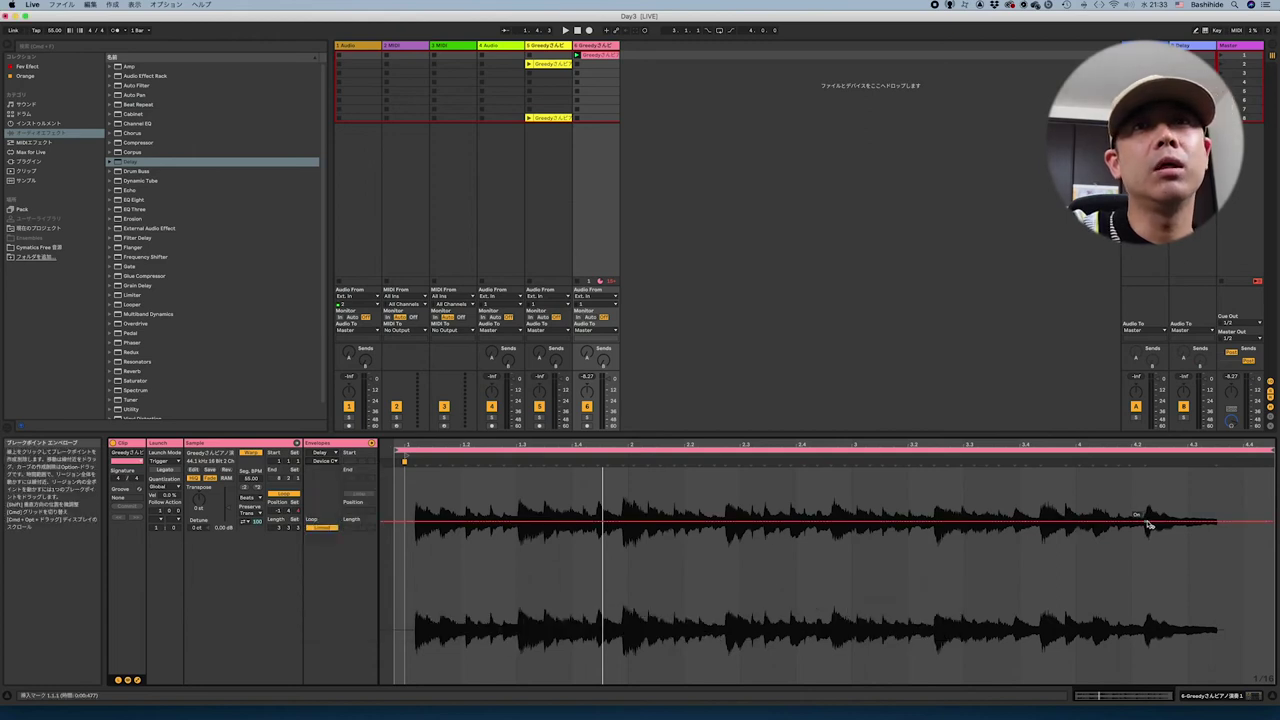
# Shape the Device On envelope so the Delay is off until the last chord near 4.2 and on after it, and play the clip
pyautogui.scroll(5, 1146, 530)
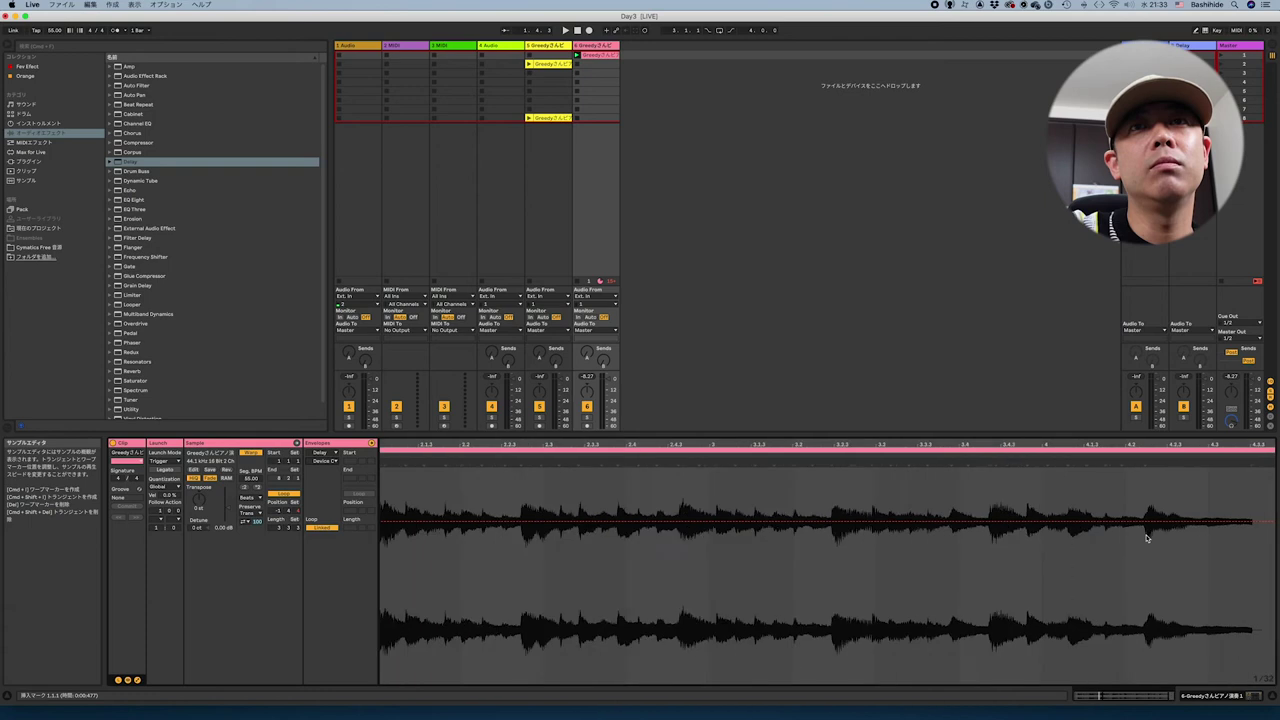
pyautogui.scroll(-5, 1133, 528)
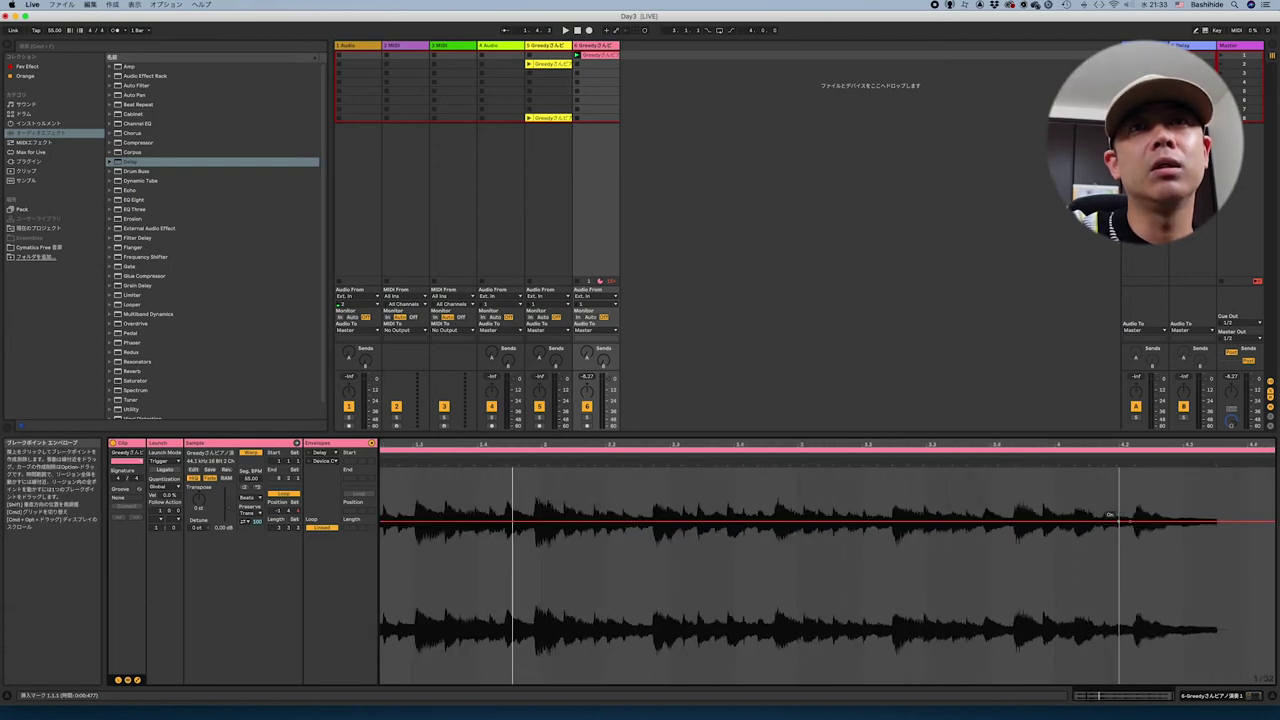
pyautogui.moveTo(1109, 516); pyautogui.dragTo(1109, 623)
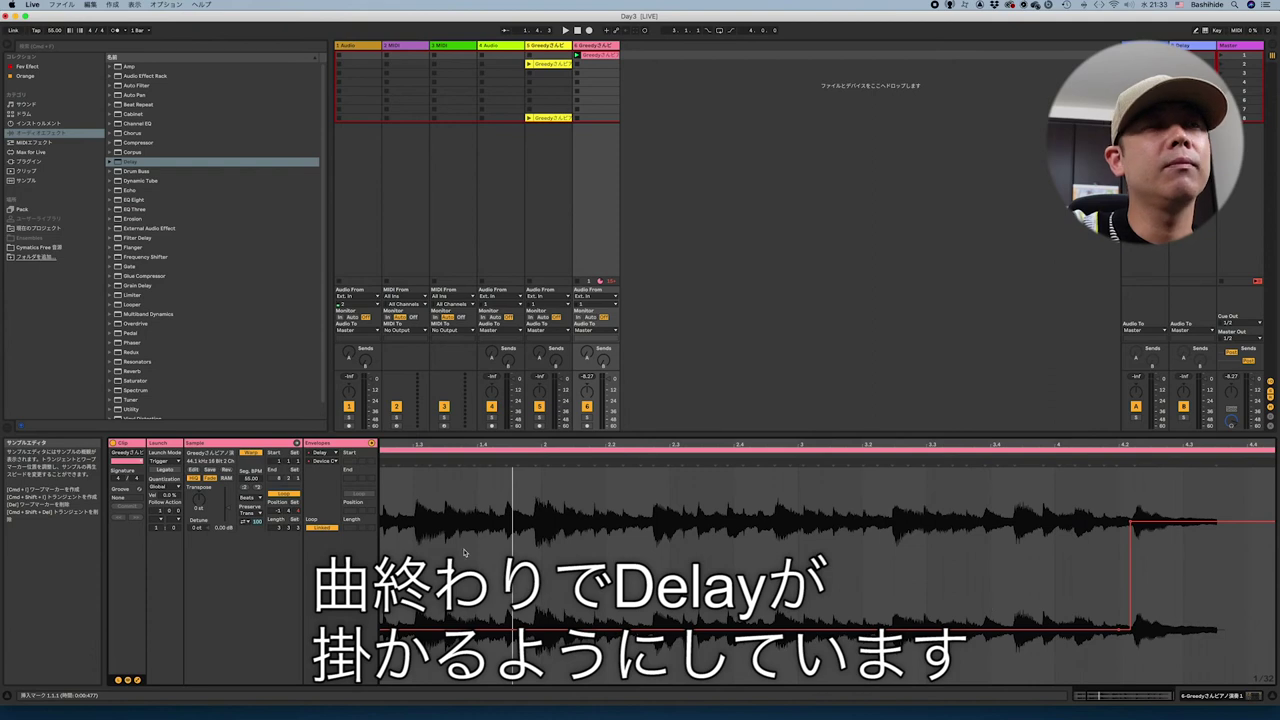
pyautogui.hscroll(-3, 452, 544)
pyautogui.scroll(-2, 932, 548)
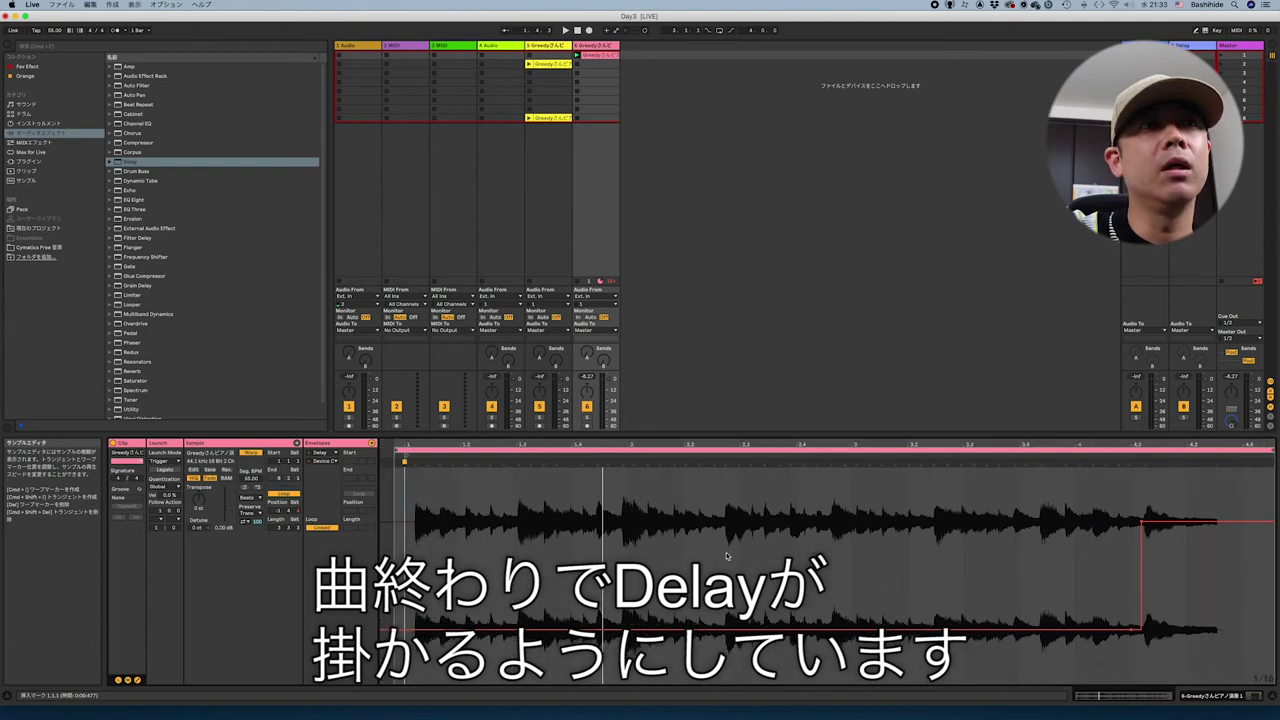
pyautogui.press('space')
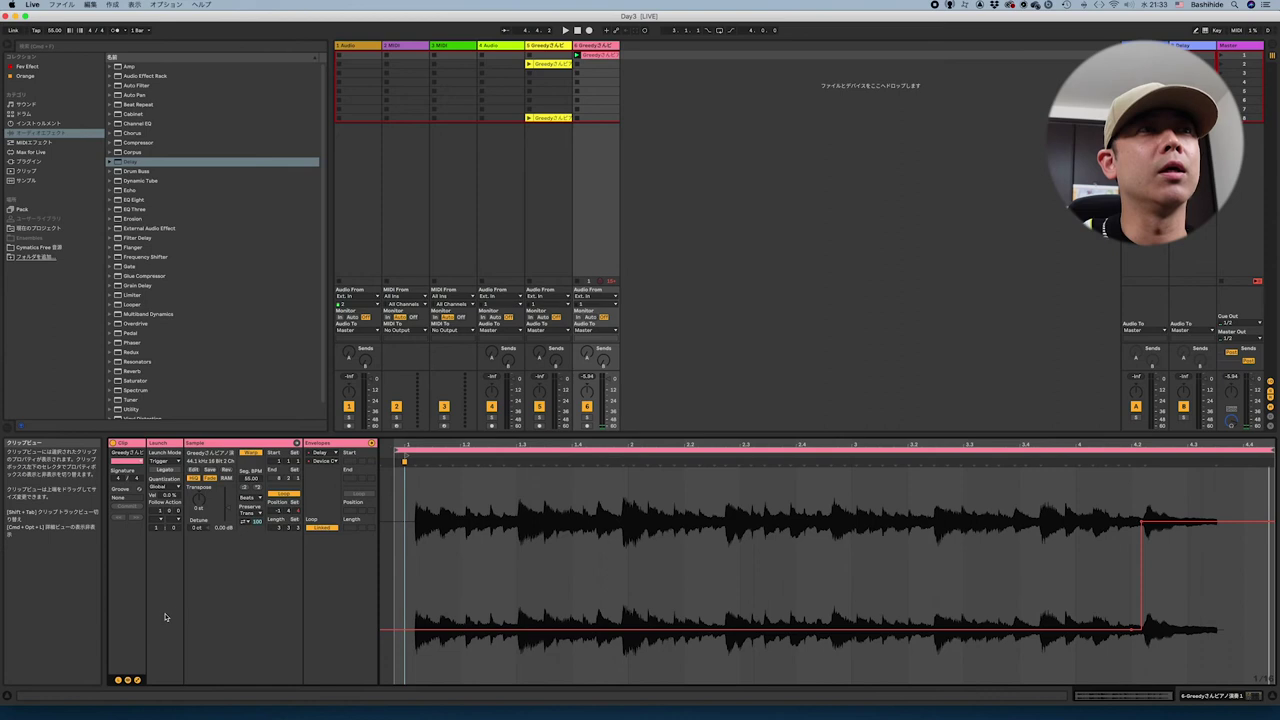
# Unlink the Delay's channels, set the right sync to 4, enable Ping Pong and set Dry/Wet to 60%
pyautogui.click(1252, 697)
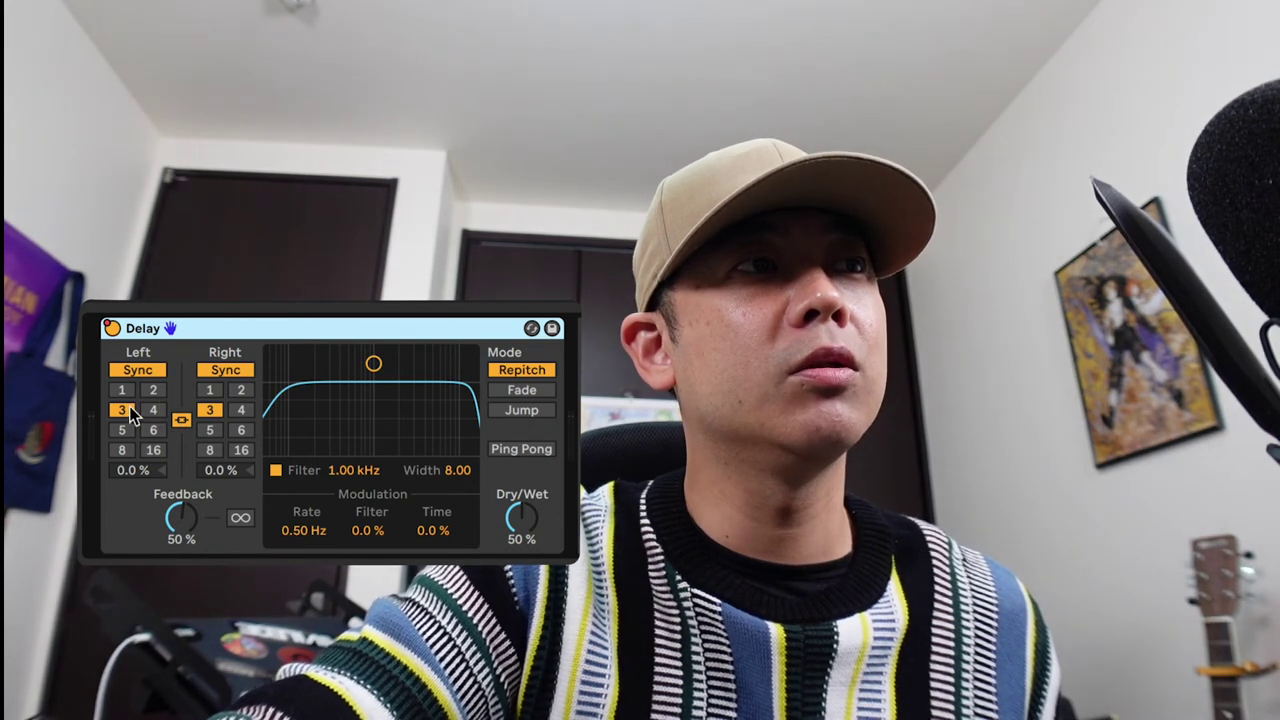
pyautogui.click(178, 420)
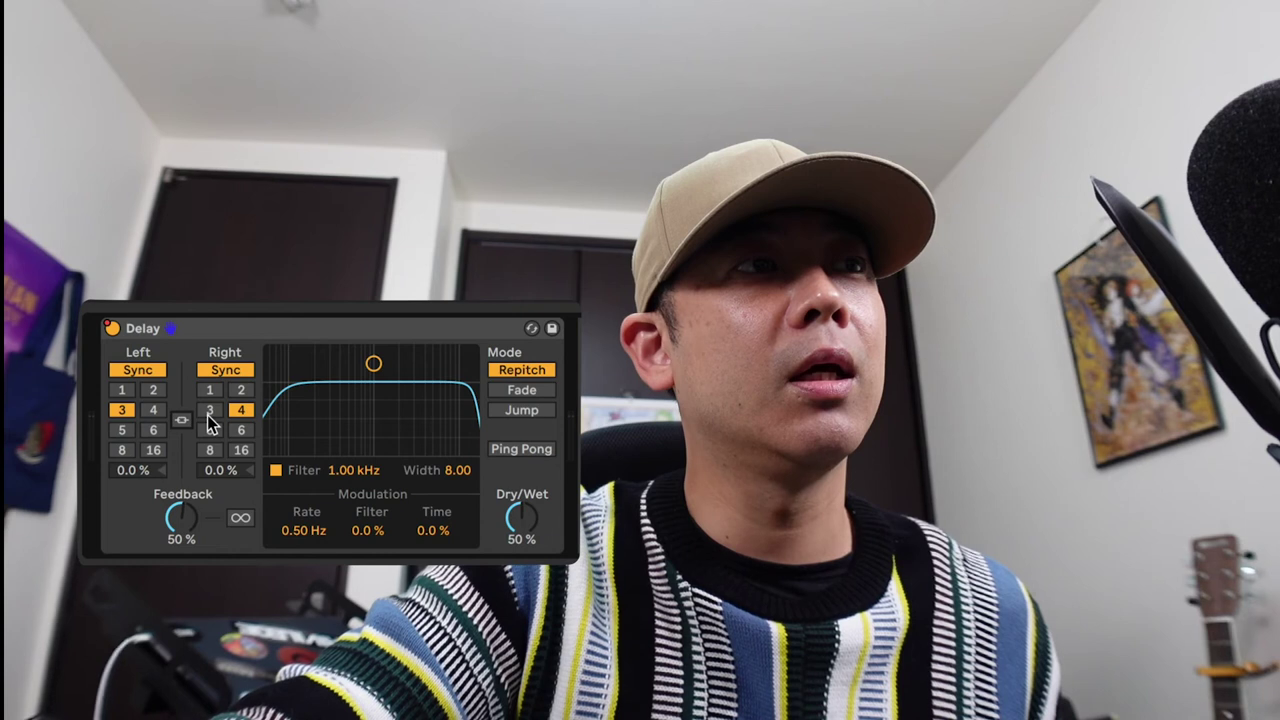
pyautogui.click(208, 412)
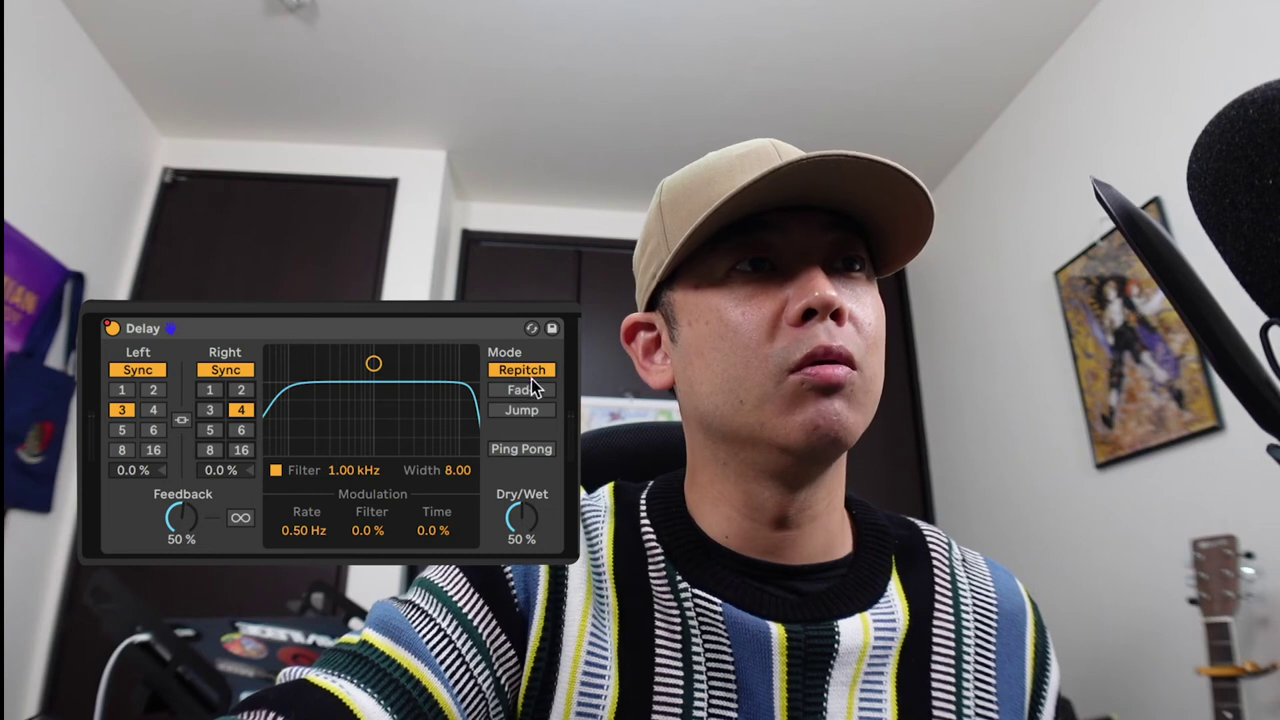
pyautogui.click(530, 452)
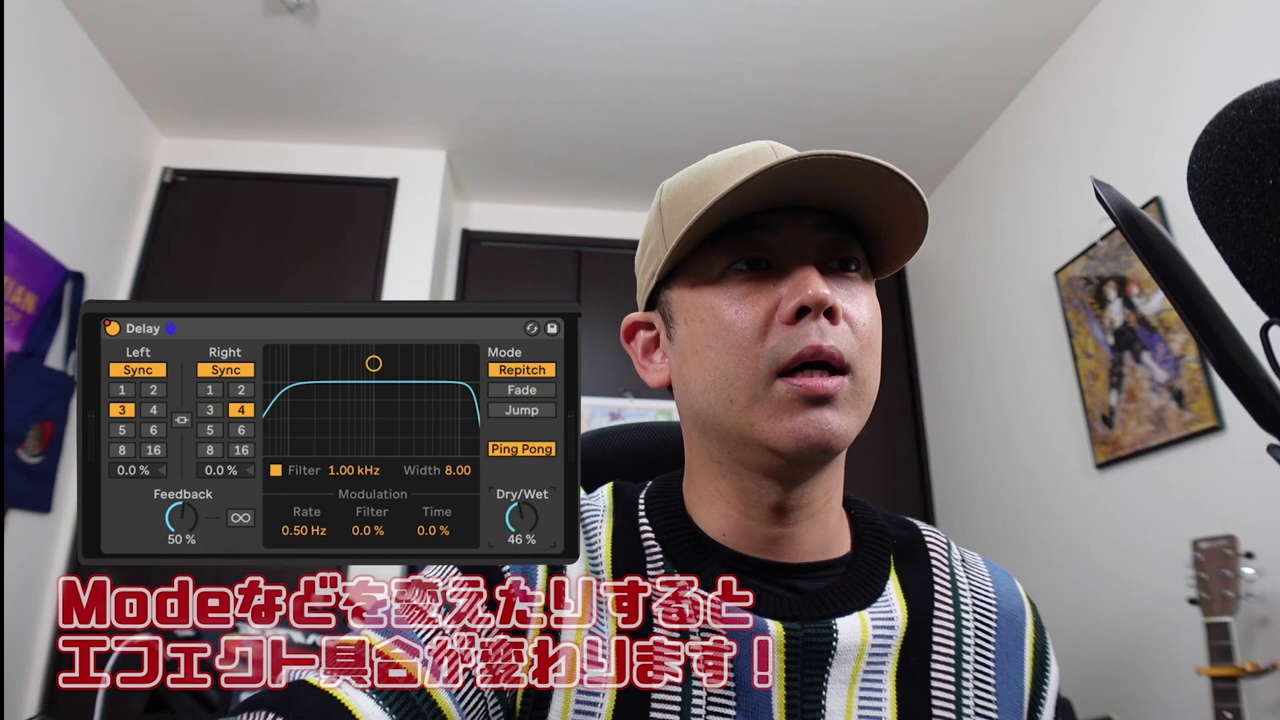
pyautogui.moveTo(521, 517); pyautogui.dragTo(521, 505)
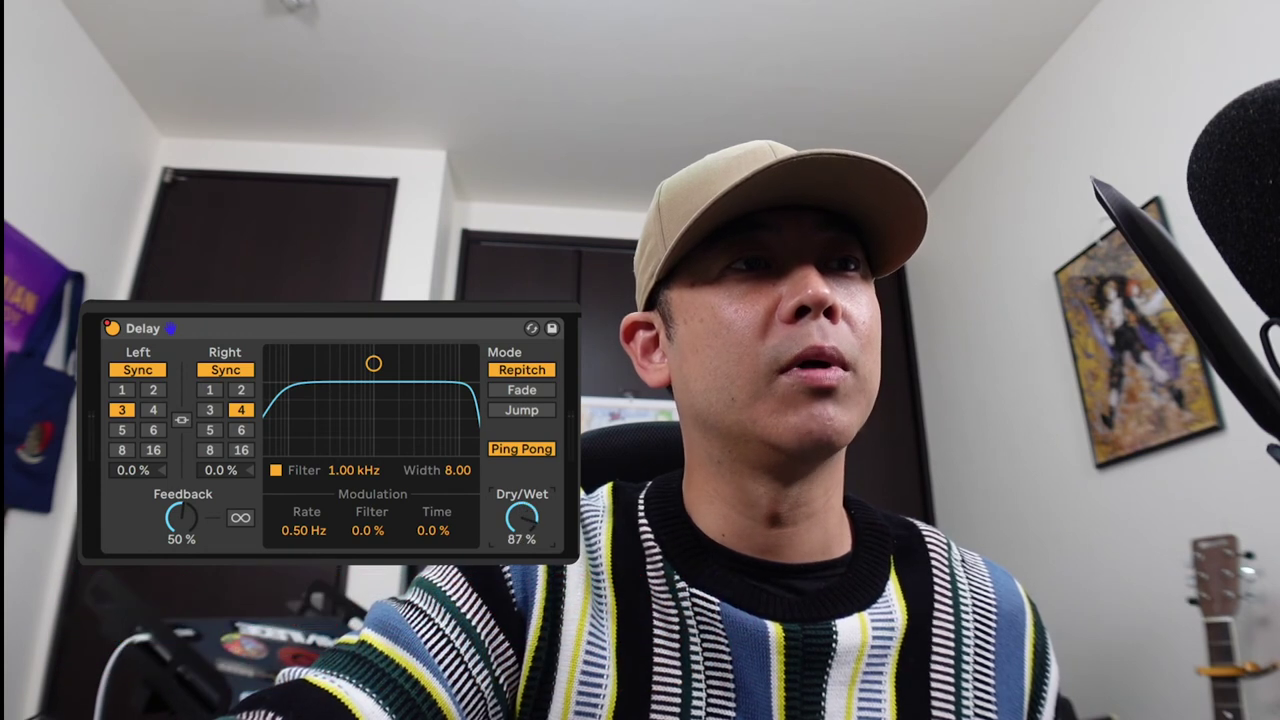
pyautogui.moveTo(521, 517); pyautogui.dragTo(521, 545)
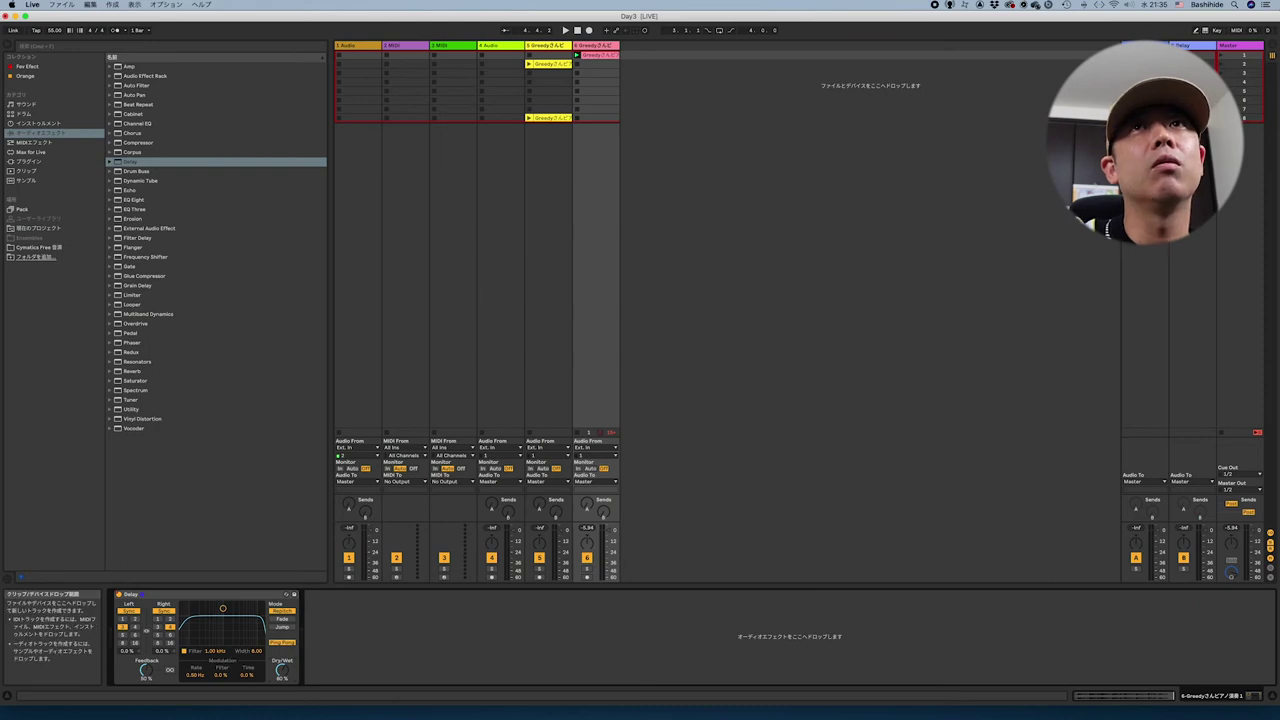
# Play scene 1 while checking the pink clip's Device On envelope and the Delay's sync settings
pyautogui.click(1230, 59)
pyautogui.click(1220, 57)
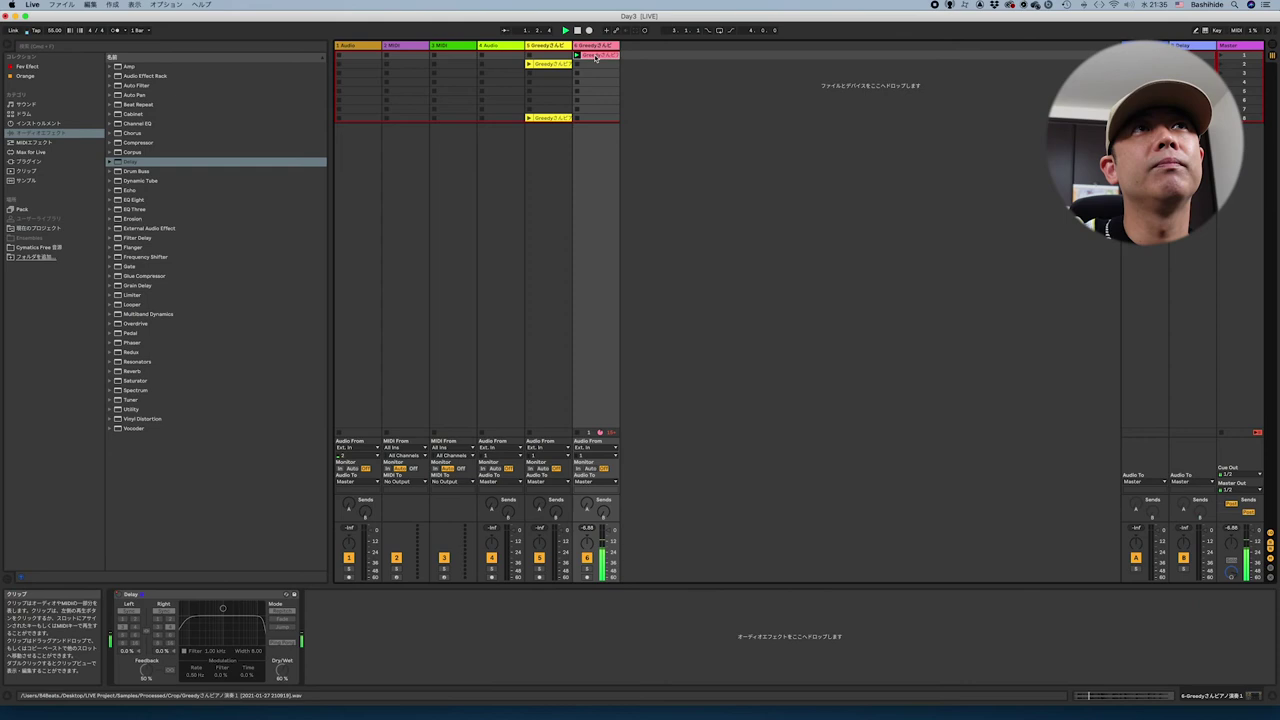
pyautogui.hotkey('shift', 'Tab')
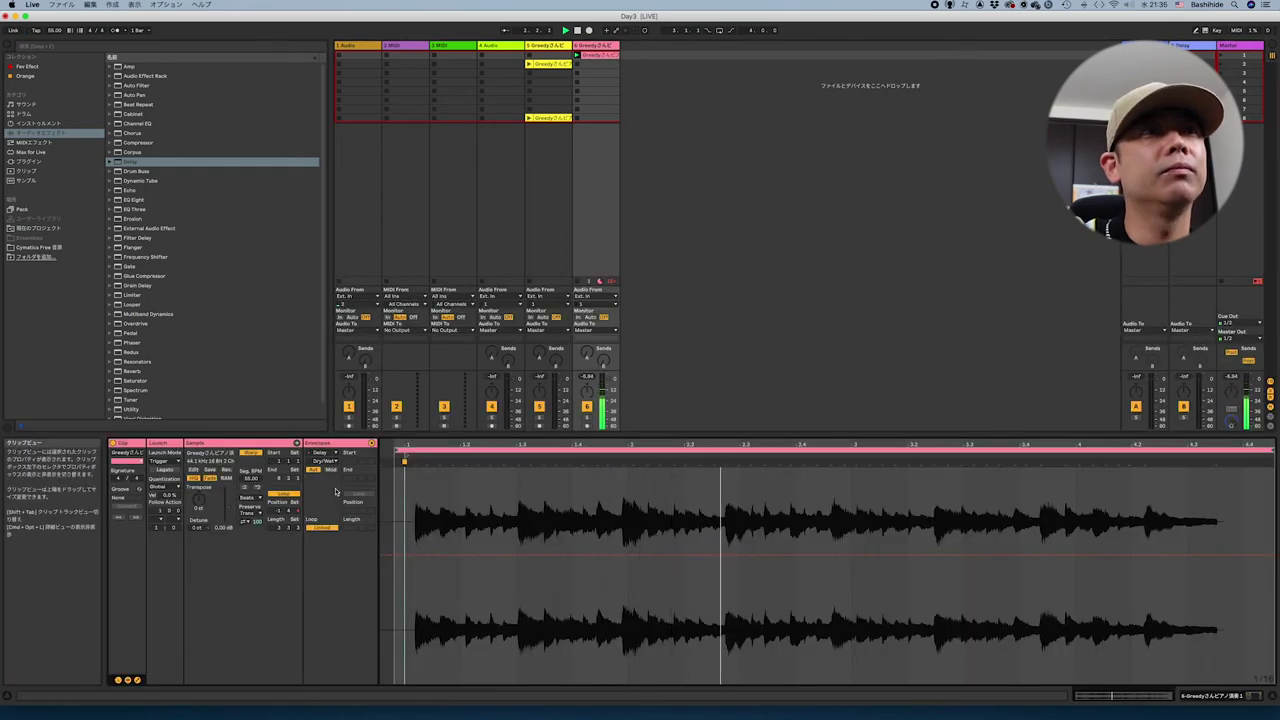
pyautogui.click(324, 461)
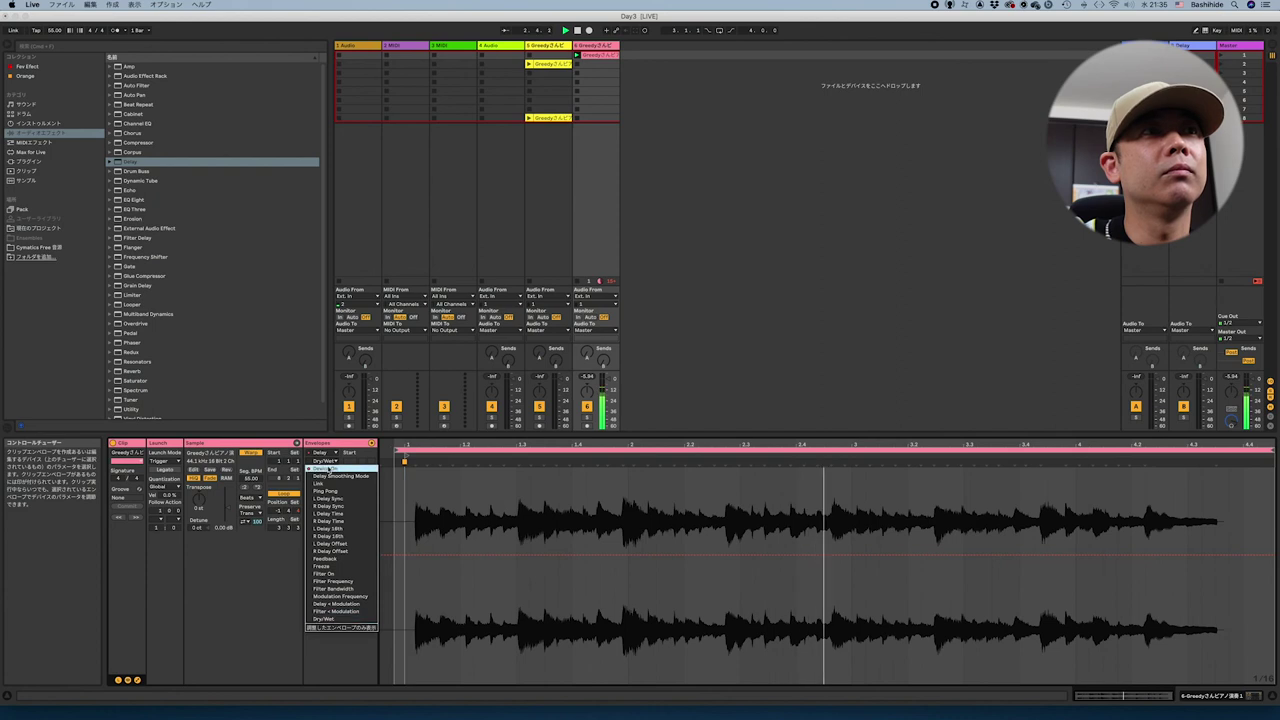
pyautogui.click(327, 469)
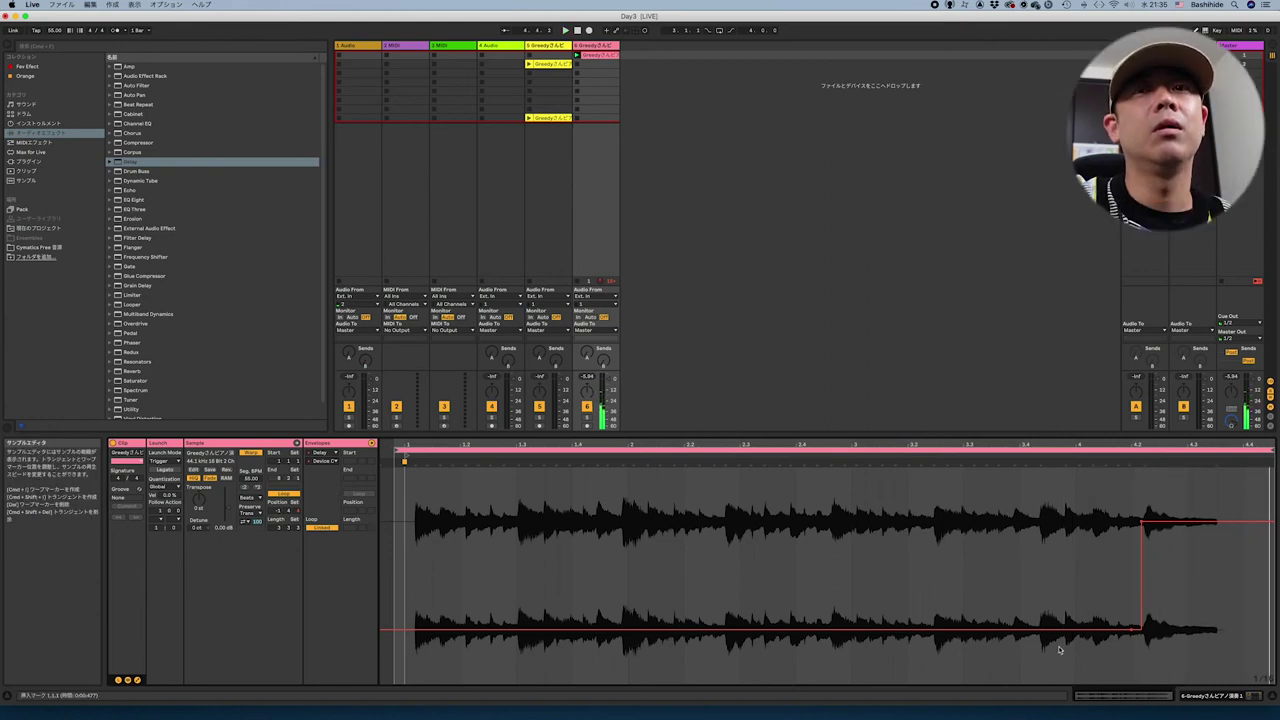
pyautogui.click(1259, 697)
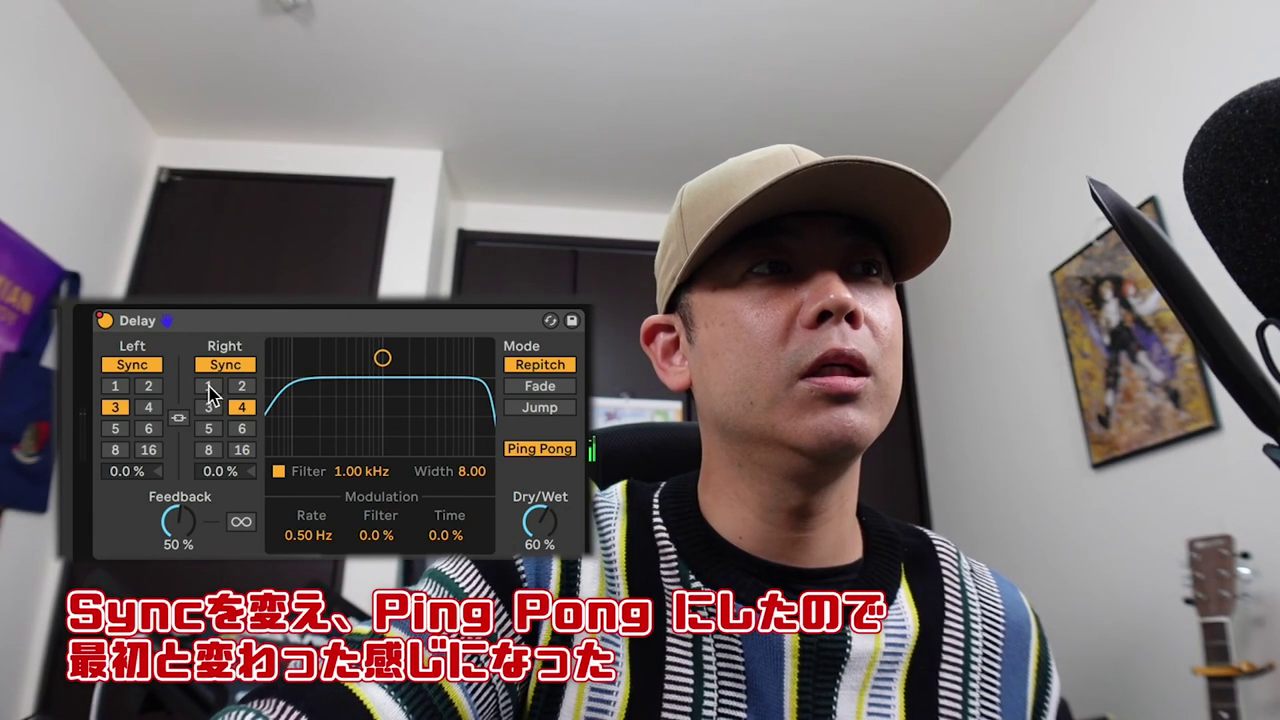
pyautogui.click(208, 410)
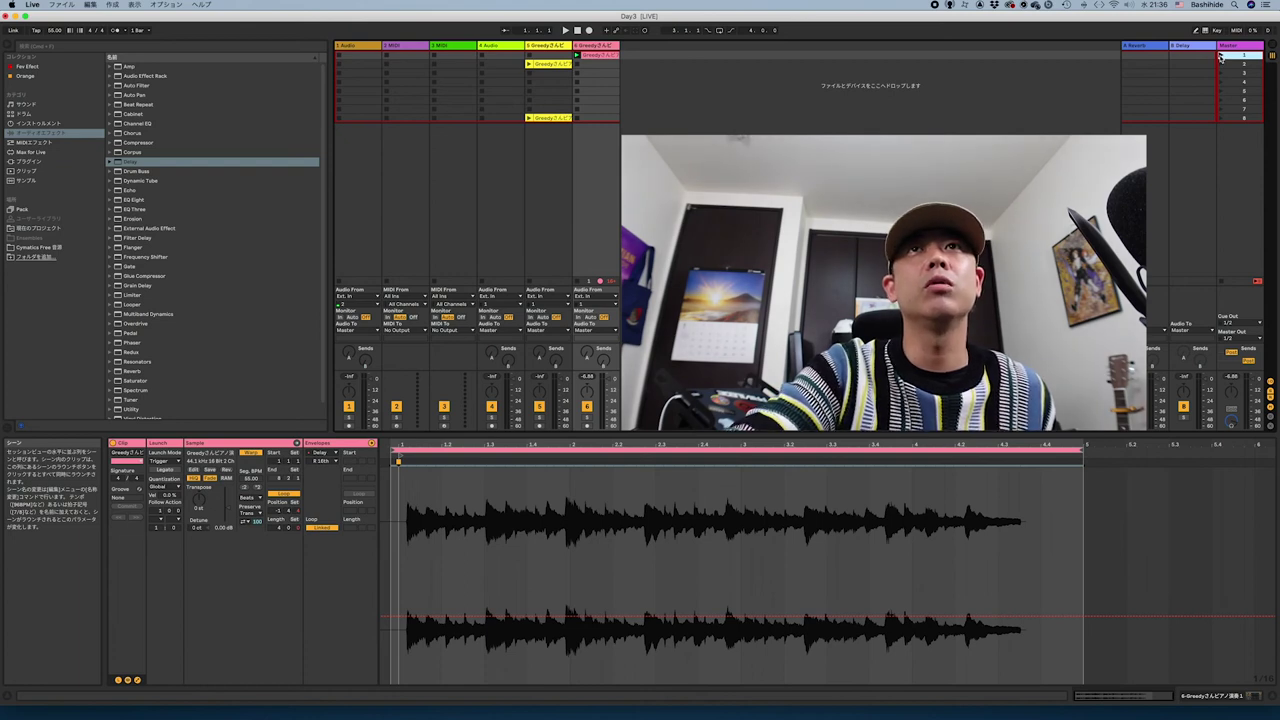
# Play scene 1 and launch scene 2 at its end to hear the transition between the piano clips
pyautogui.click(1220, 56)
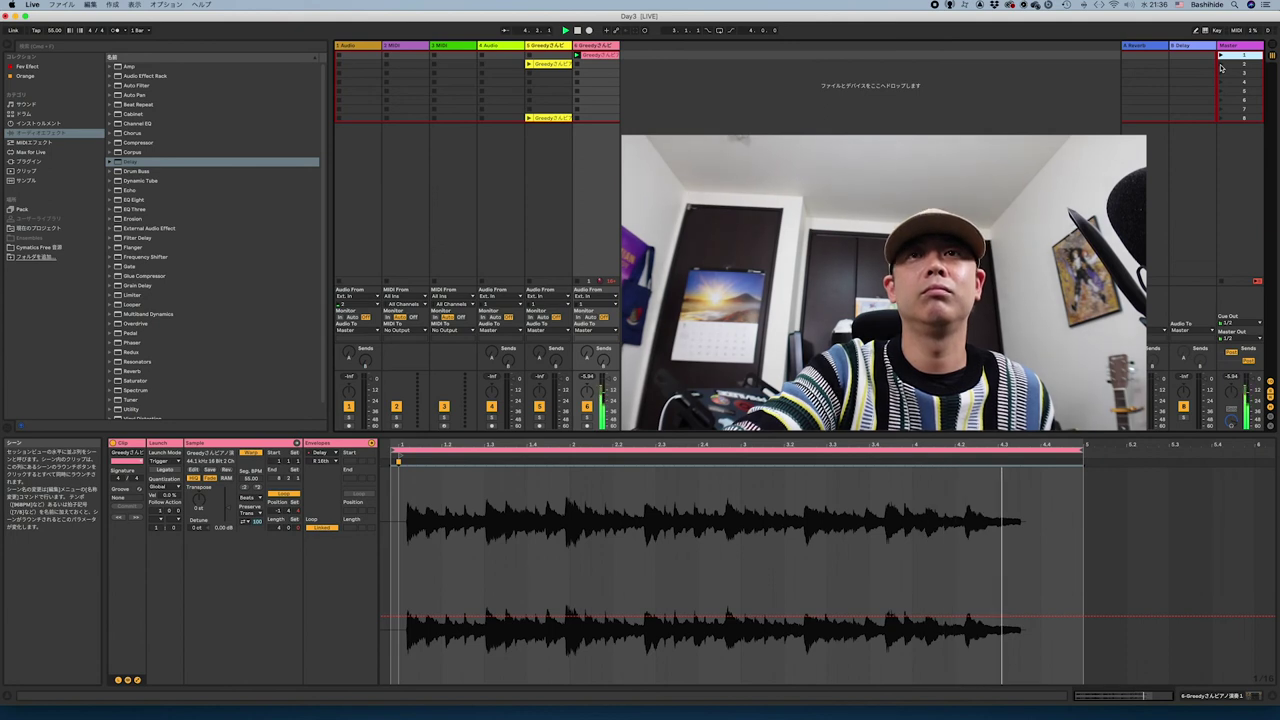
pyautogui.click(1221, 65)
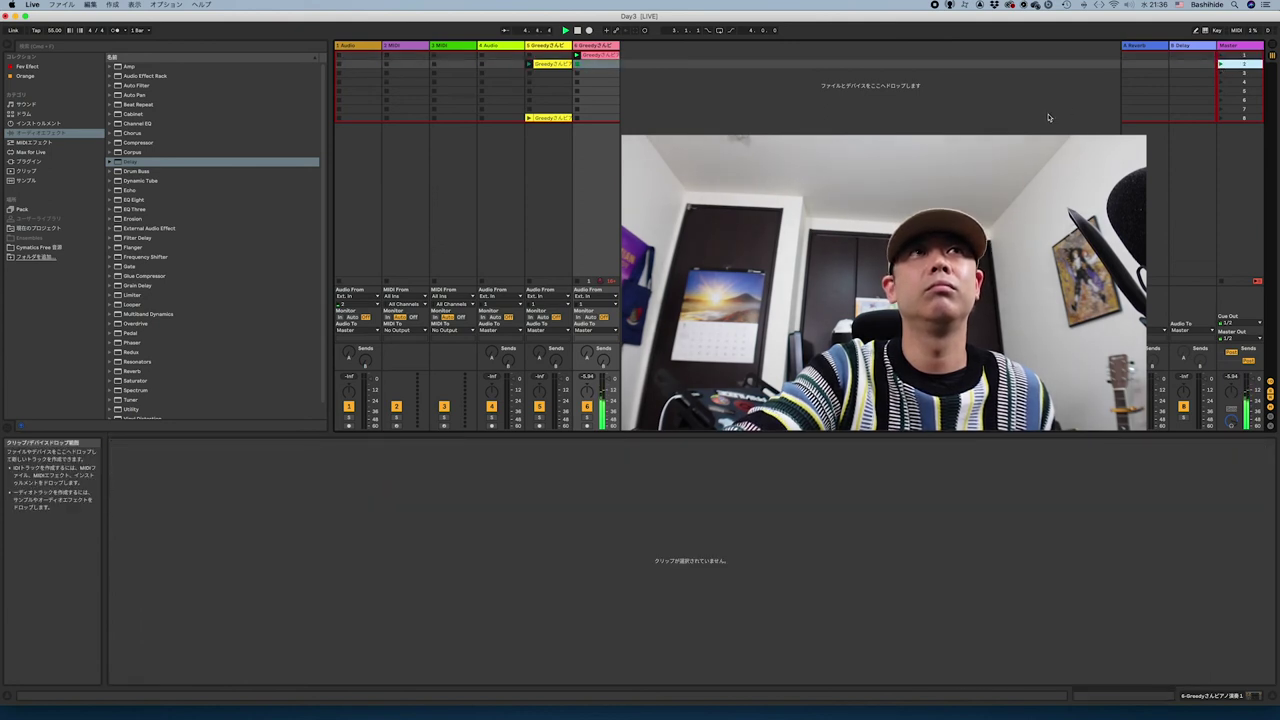